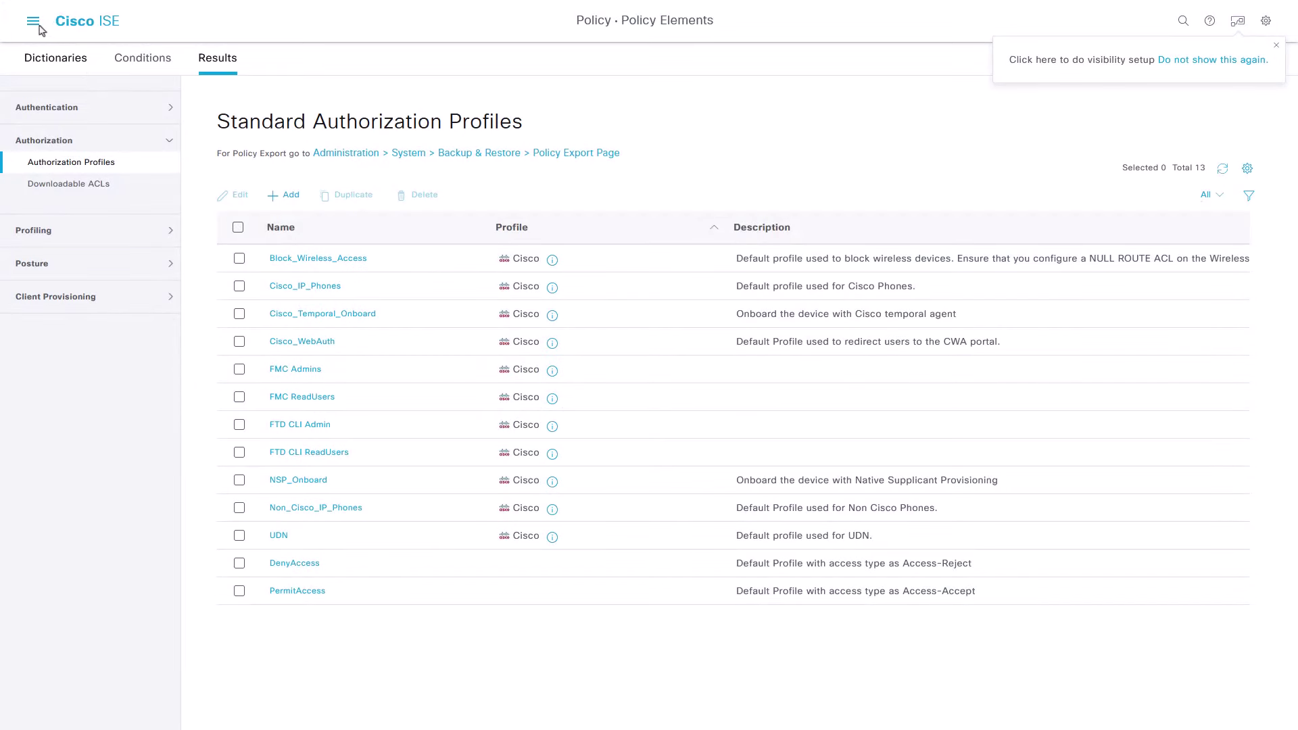
# Step: Add a new policy set on the Policy Sets page and name it 'FMC and FTD Access'
pyautogui.click(33, 22)
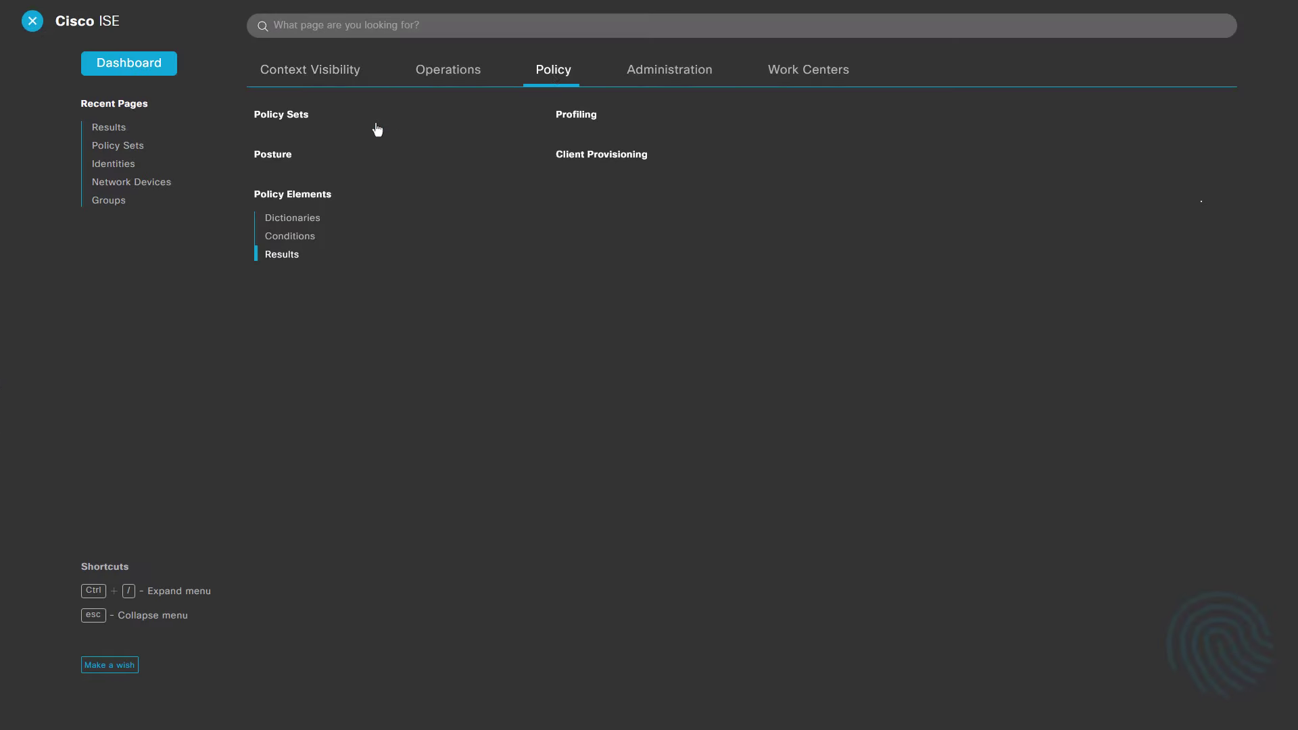
pyautogui.click(302, 116)
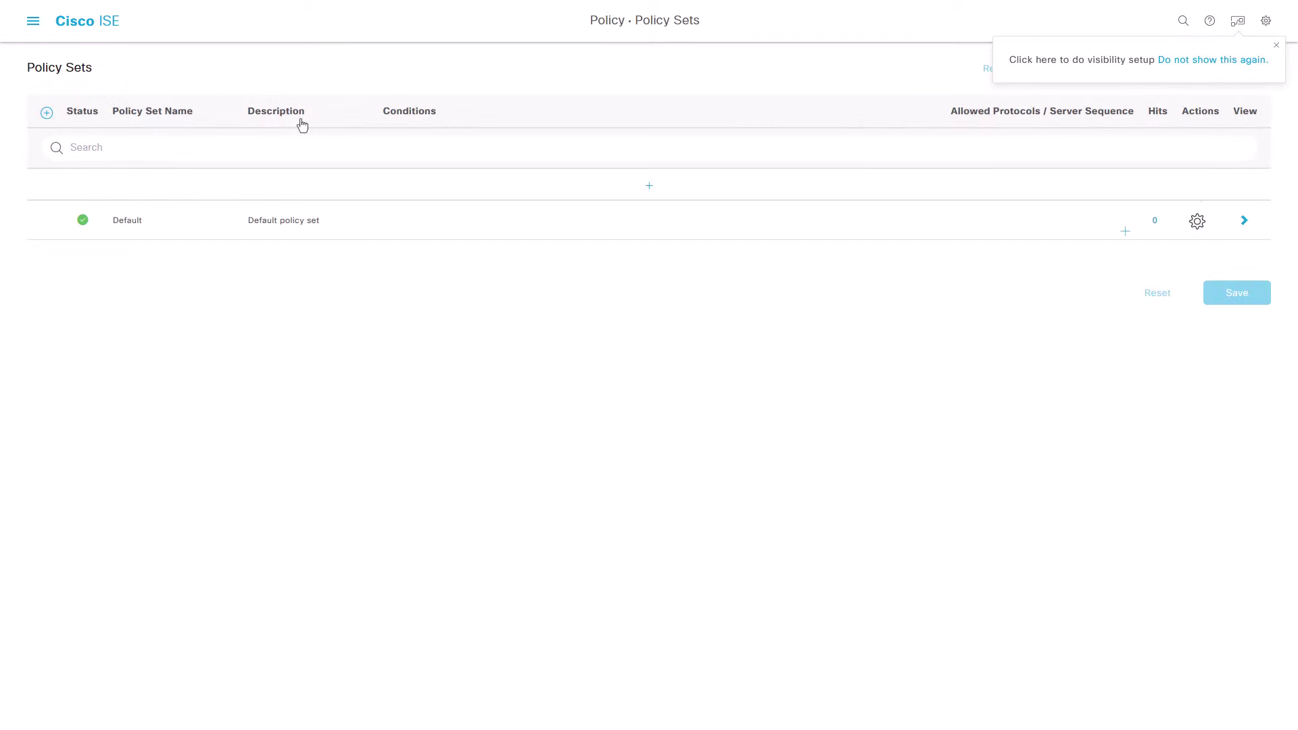
pyautogui.click(47, 114)
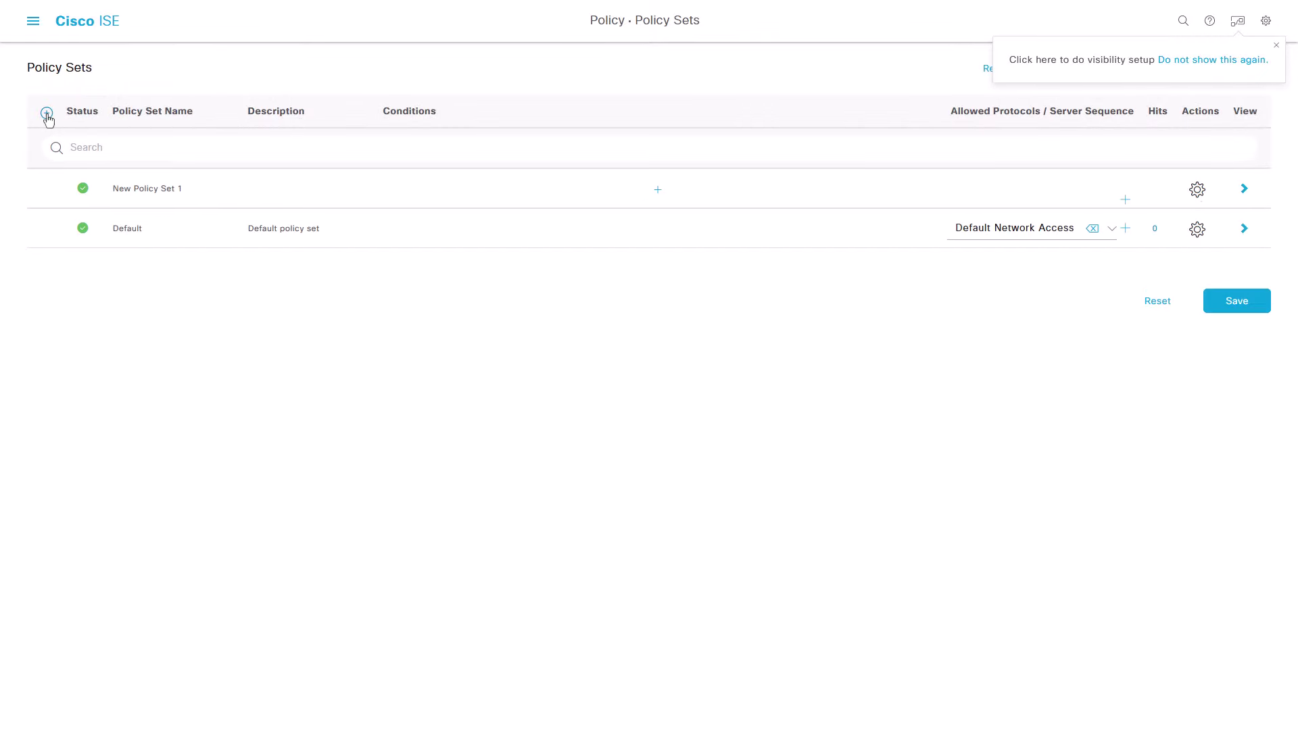
pyautogui.tripleClick(129, 190)
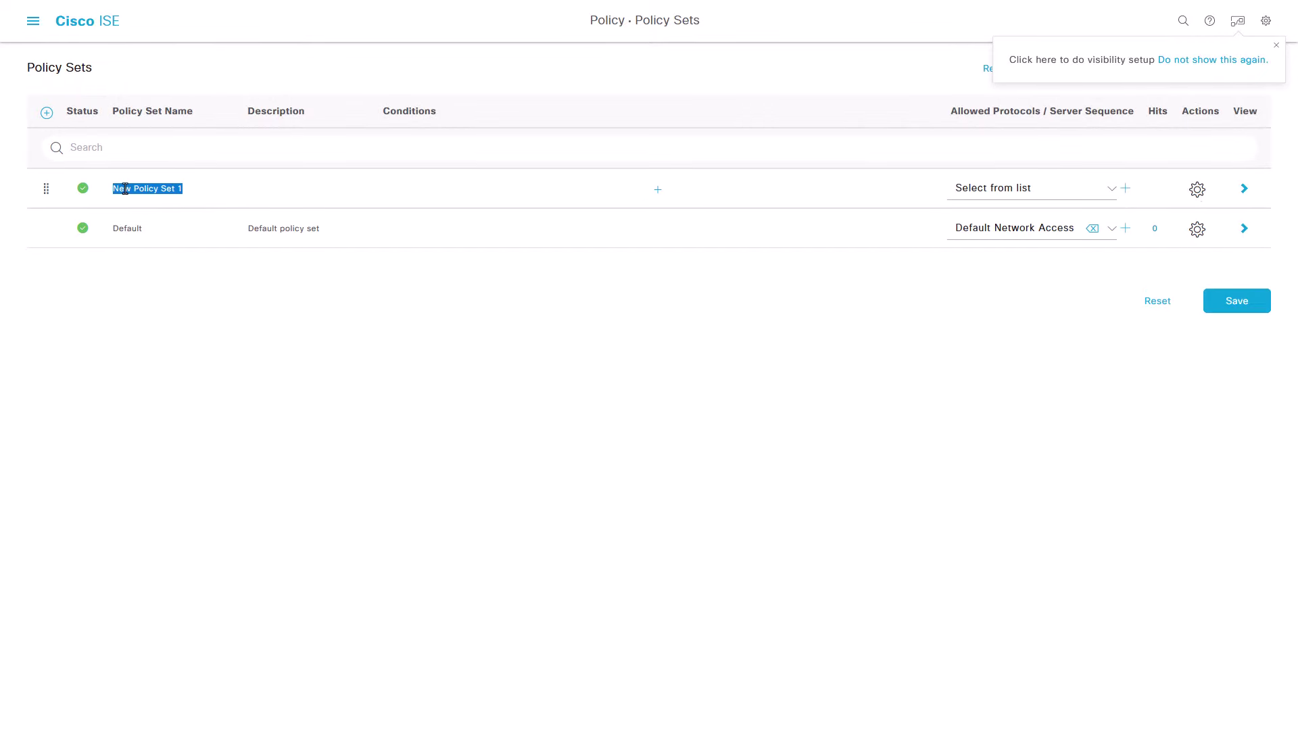
pyautogui.write('FMC and FTD Access')
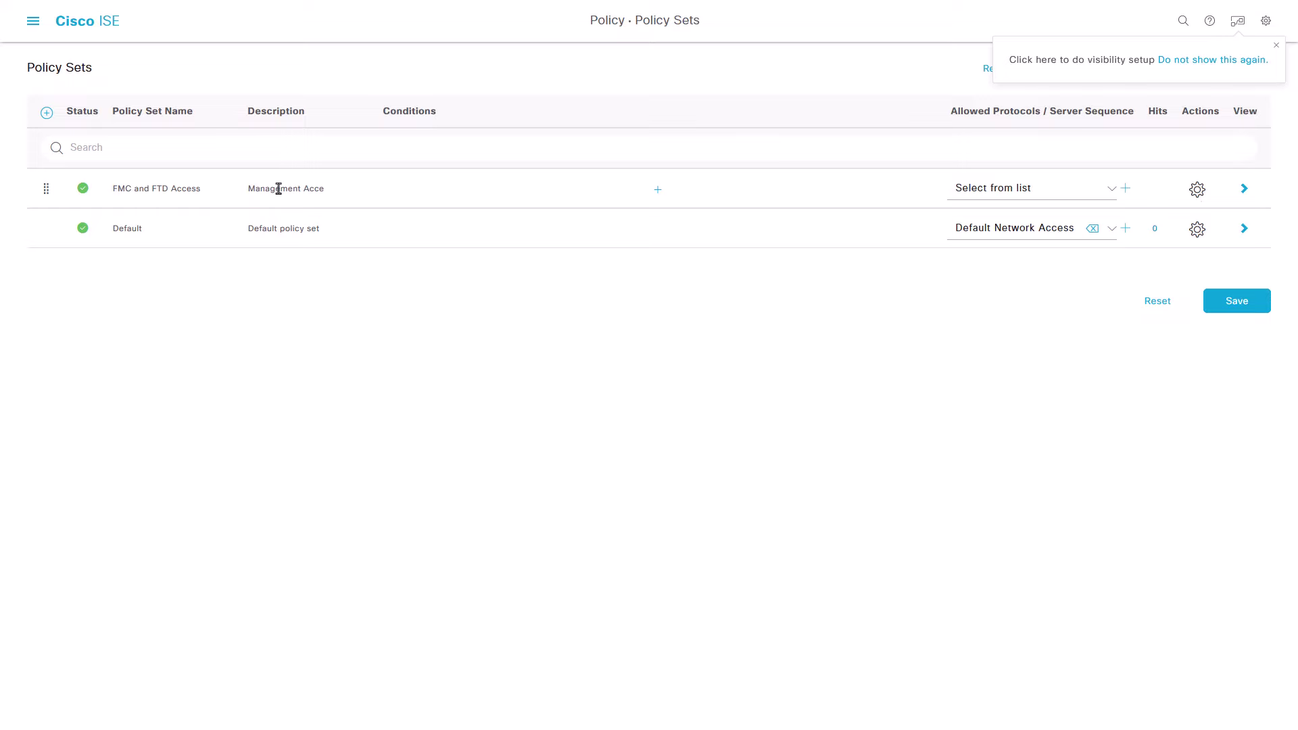
# Step: Add a condition: Radius NAS-IP-Address equals 192.168.192.60
pyautogui.click(645, 198)
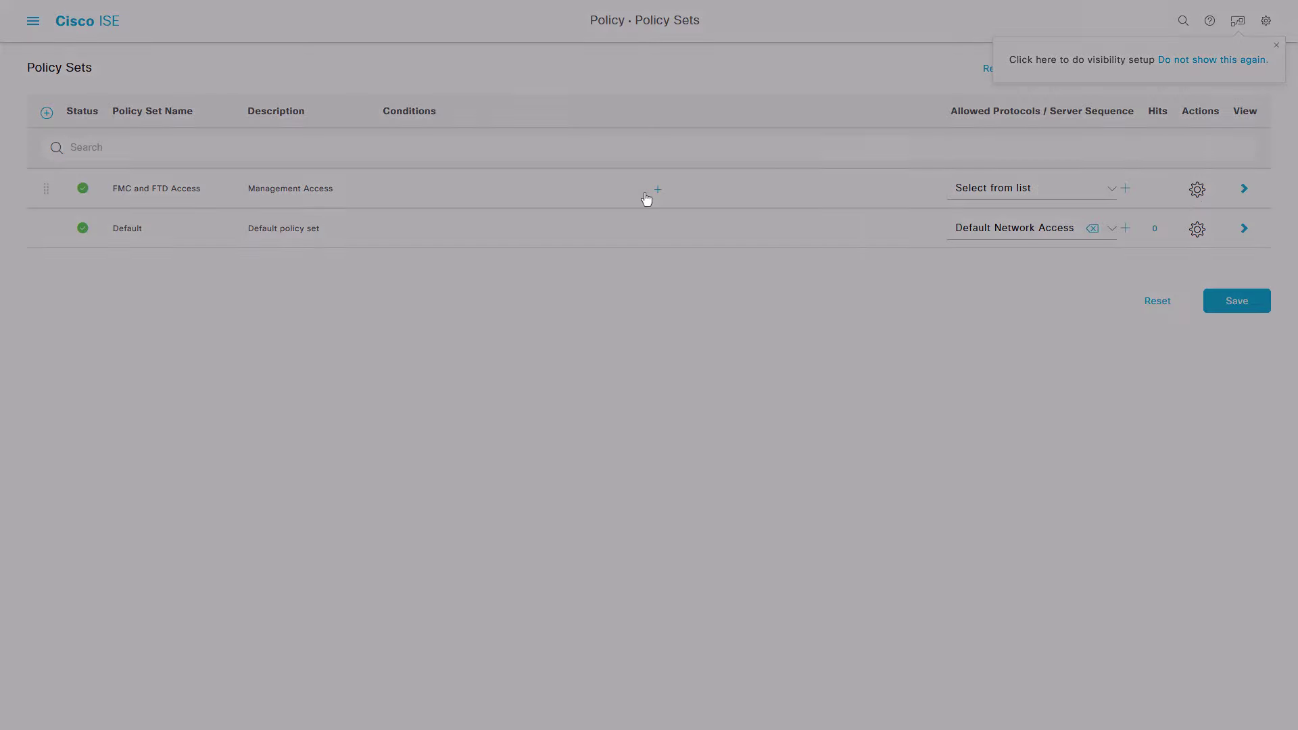
pyautogui.click(618, 146)
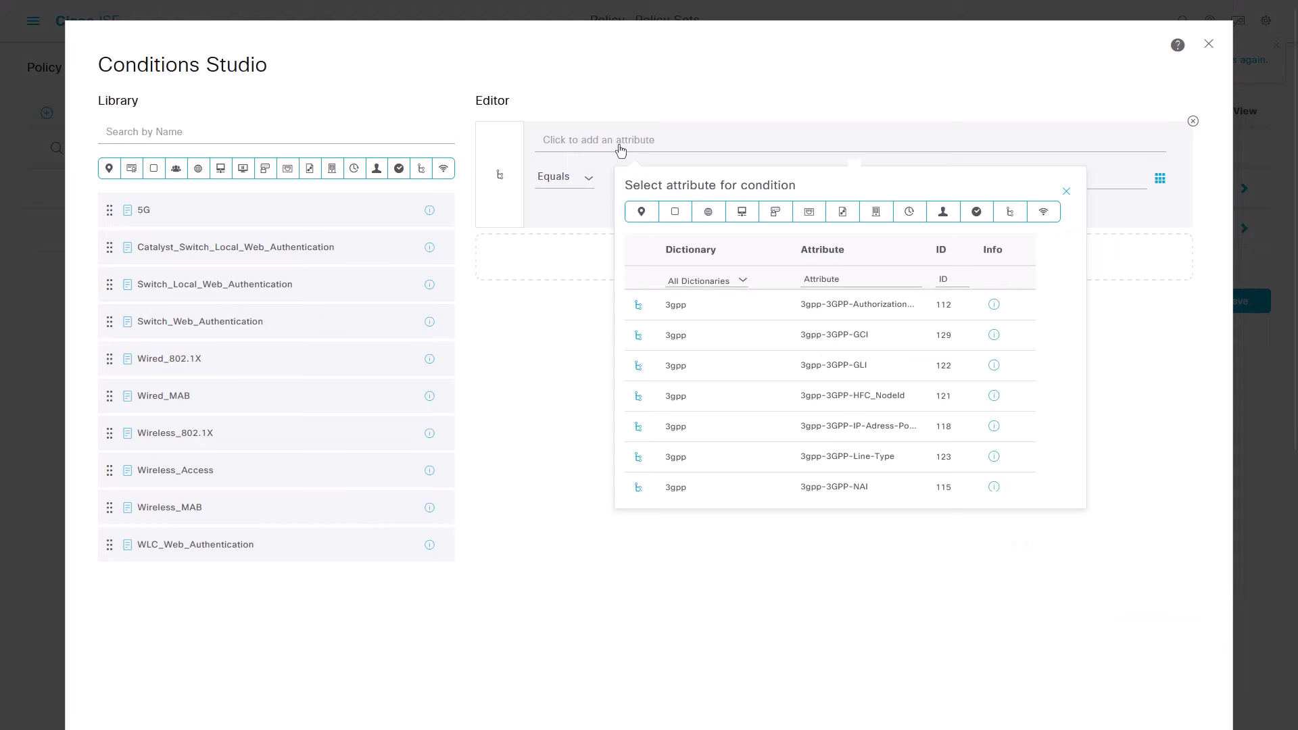
pyautogui.click(743, 281)
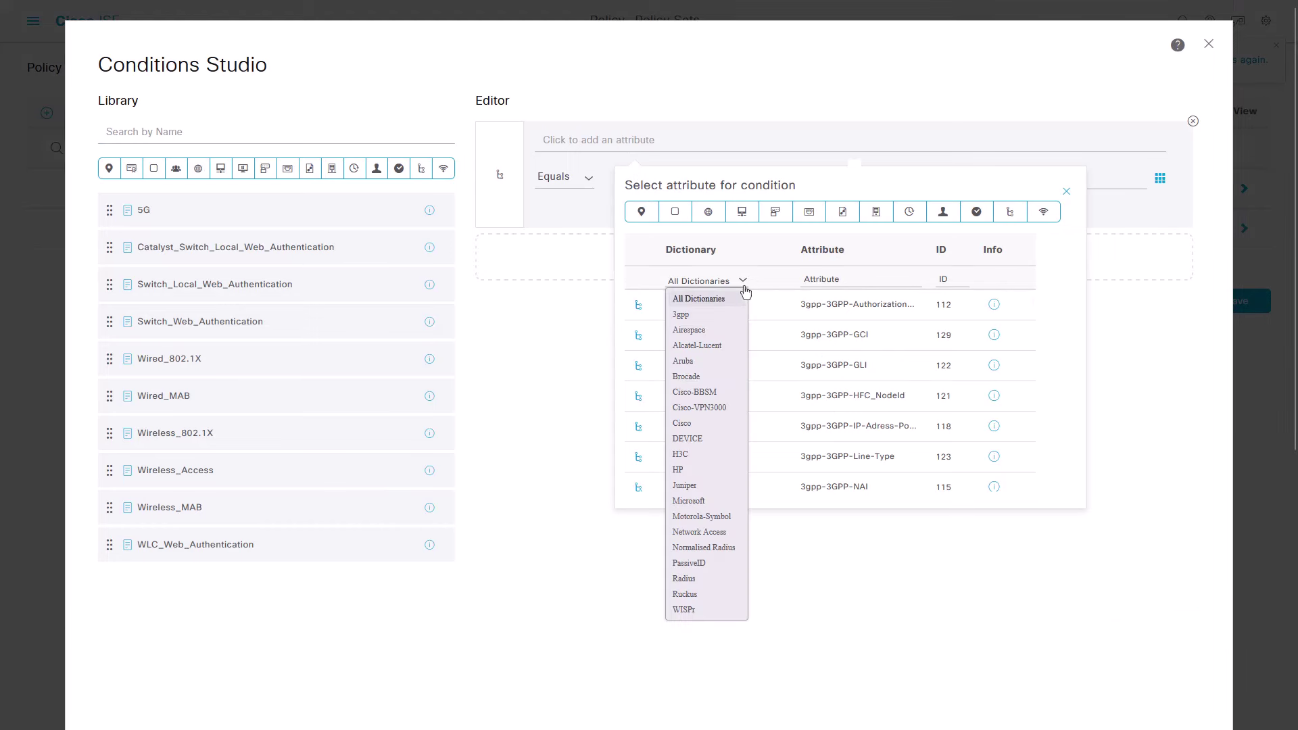
pyautogui.click(684, 578)
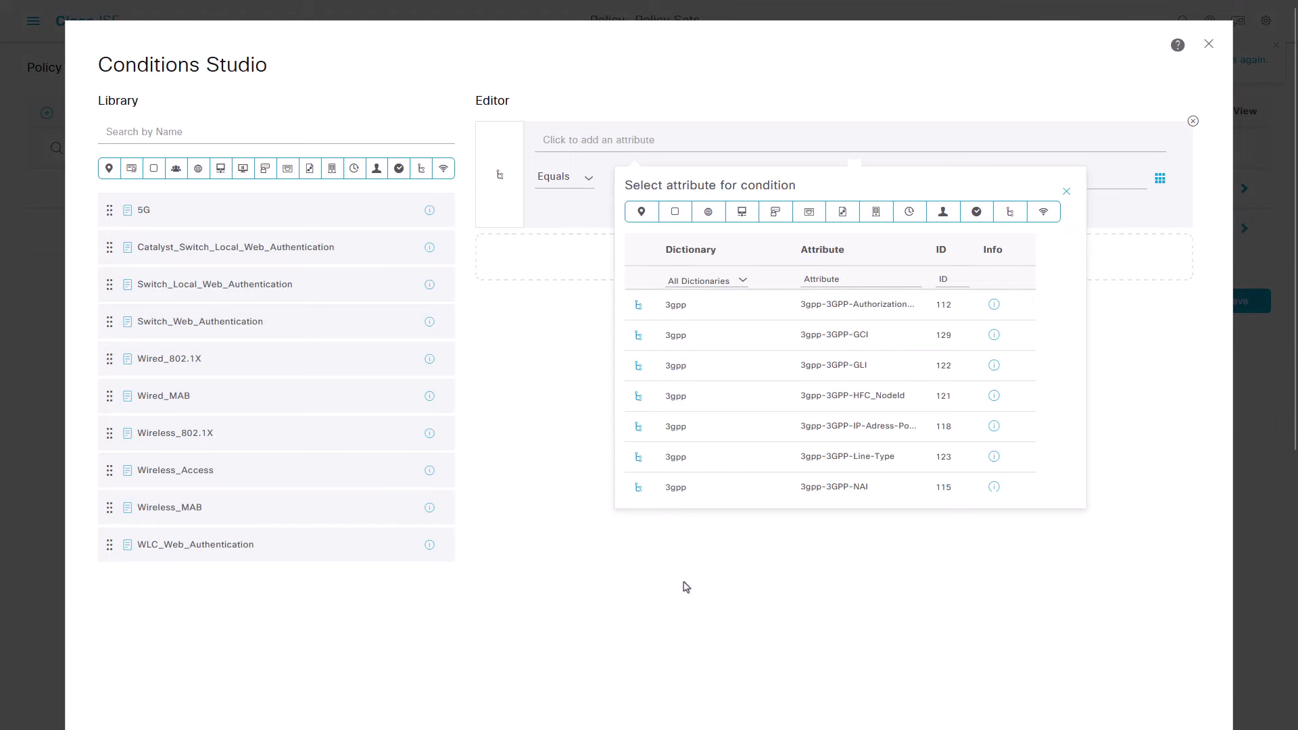
pyautogui.click(844, 284)
pyautogui.write('nas')
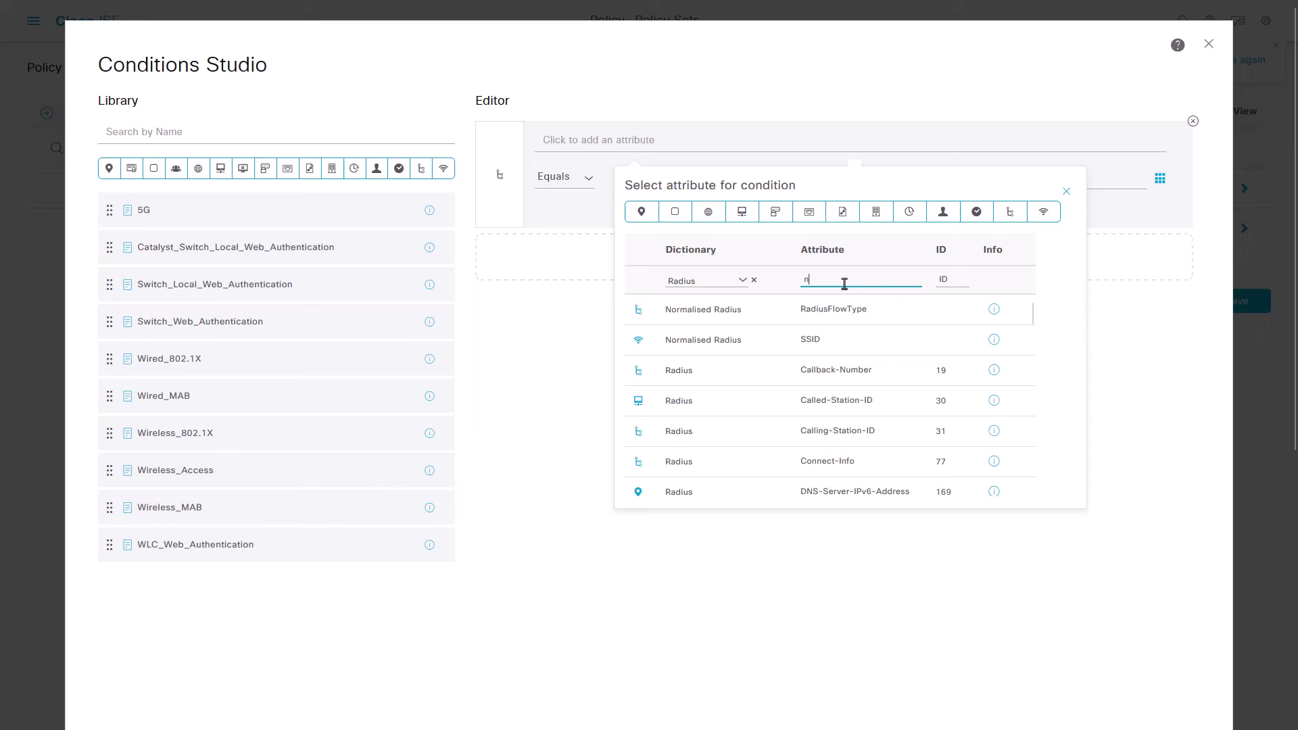
pyautogui.click(846, 311)
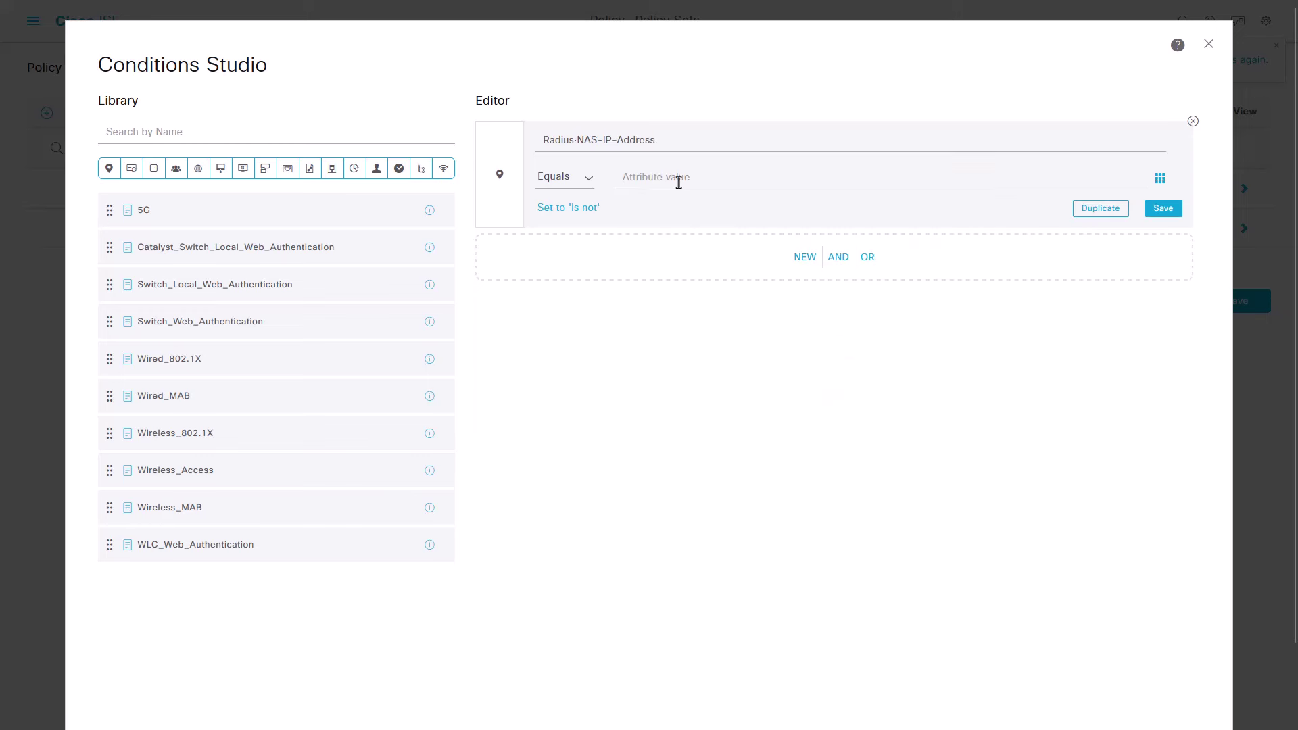
pyautogui.write('192.168.1')
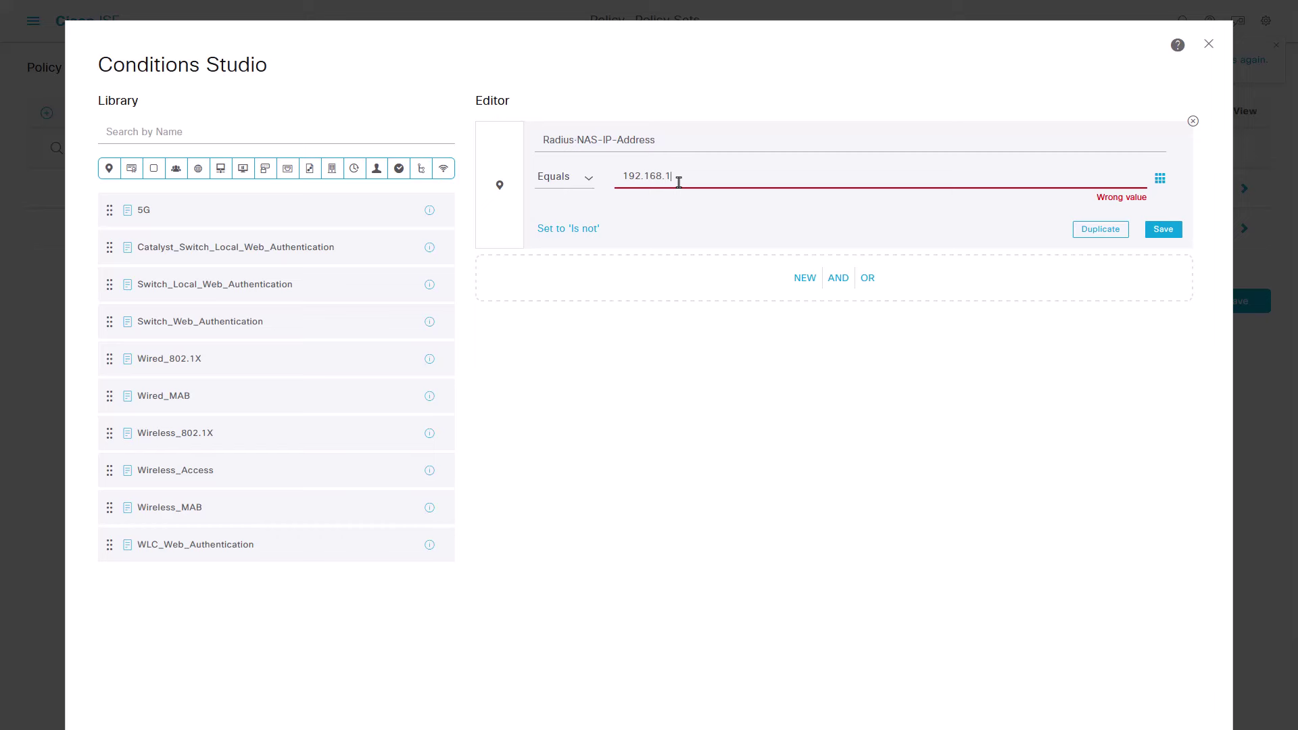
pyautogui.write('92.60')
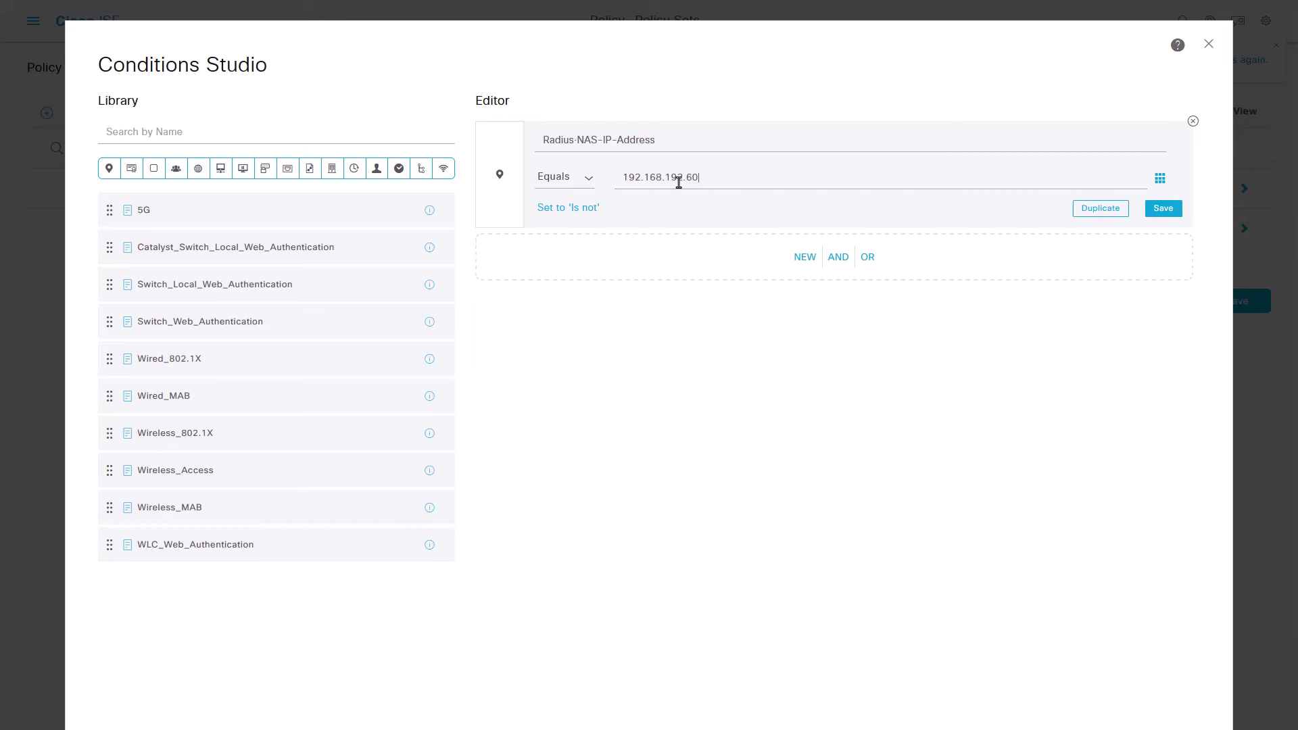
# Step: Duplicate the condition, combine with OR, change the copy to 192.168.192.83, then save
pyautogui.click(1090, 211)
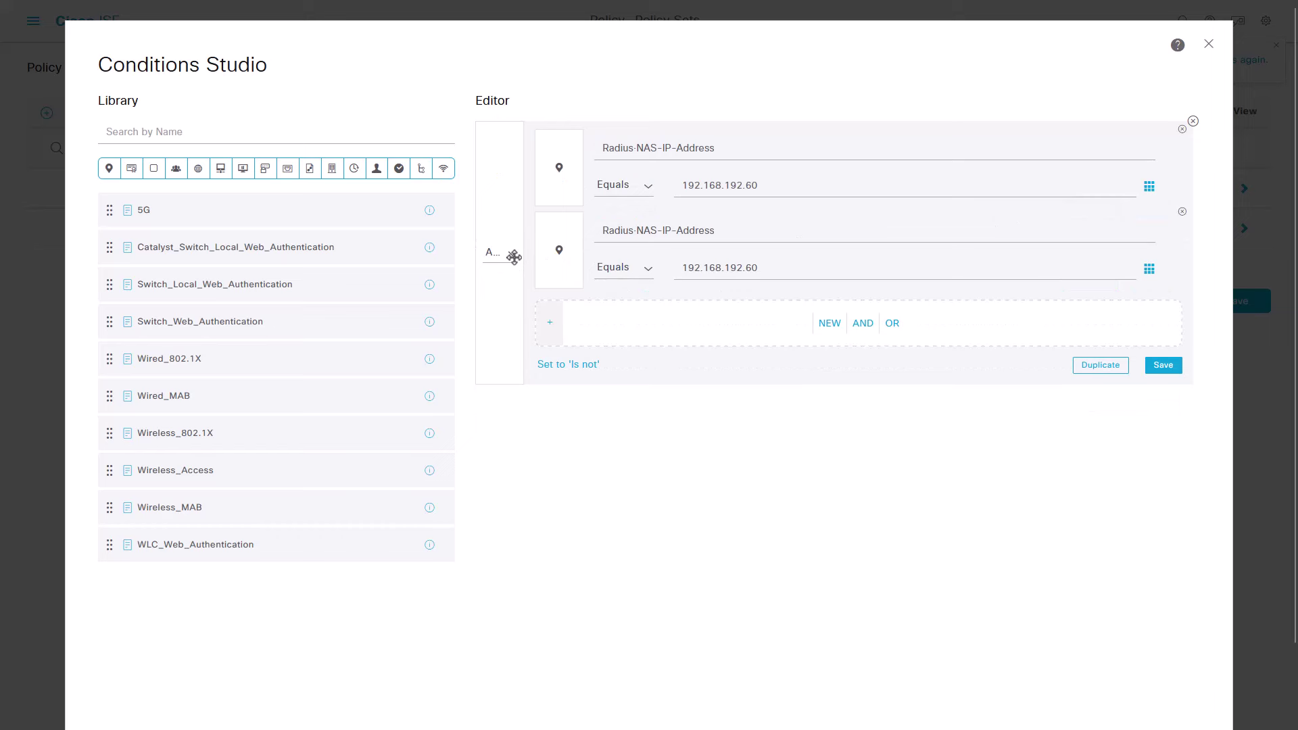
pyautogui.click(512, 253)
pyautogui.click(497, 292)
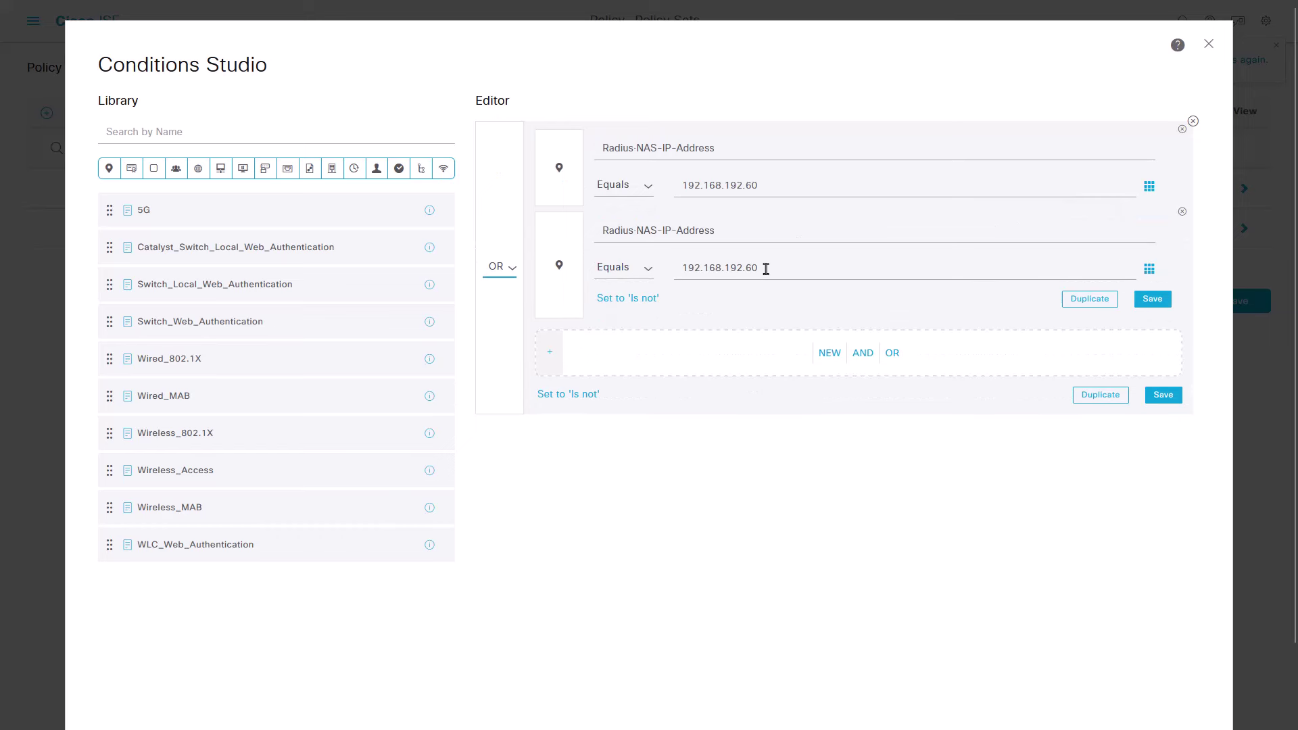
pyautogui.click(766, 269)
pyautogui.press('BackSpace')
pyautogui.press('BackSpace')
pyautogui.write('83')
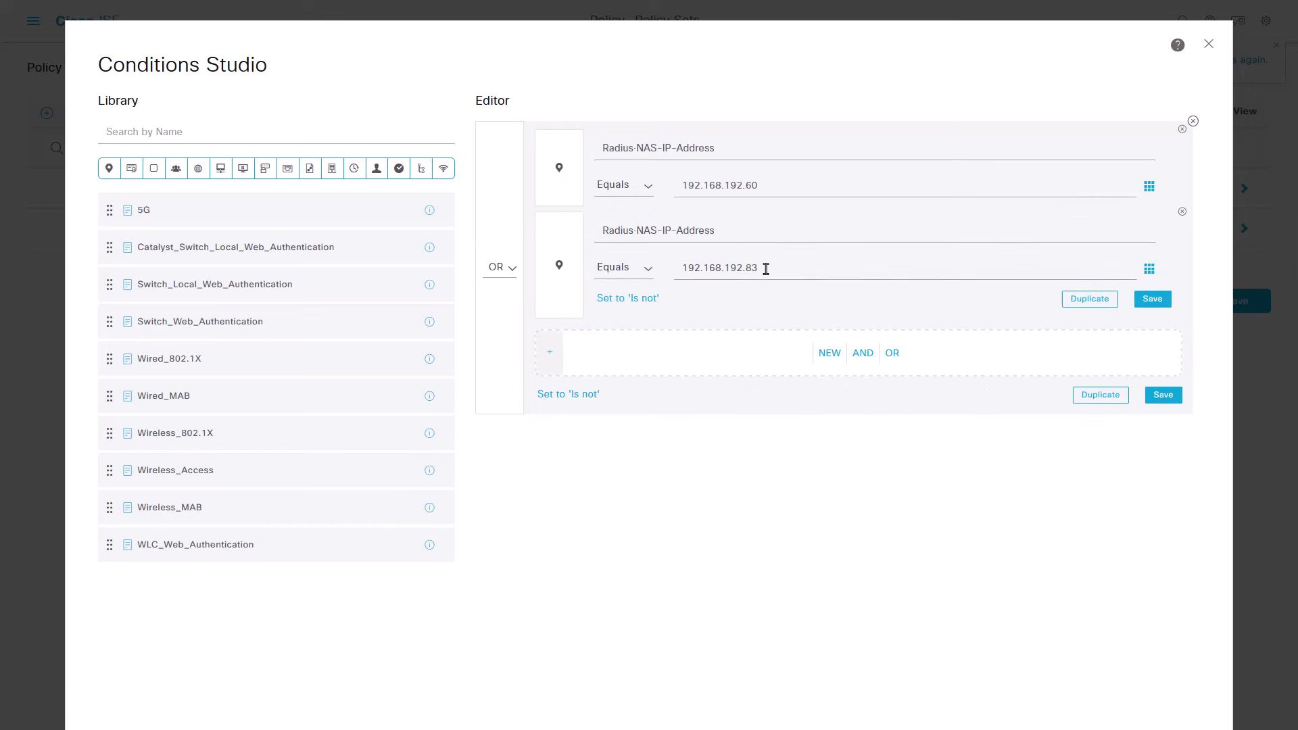
pyautogui.click(951, 403)
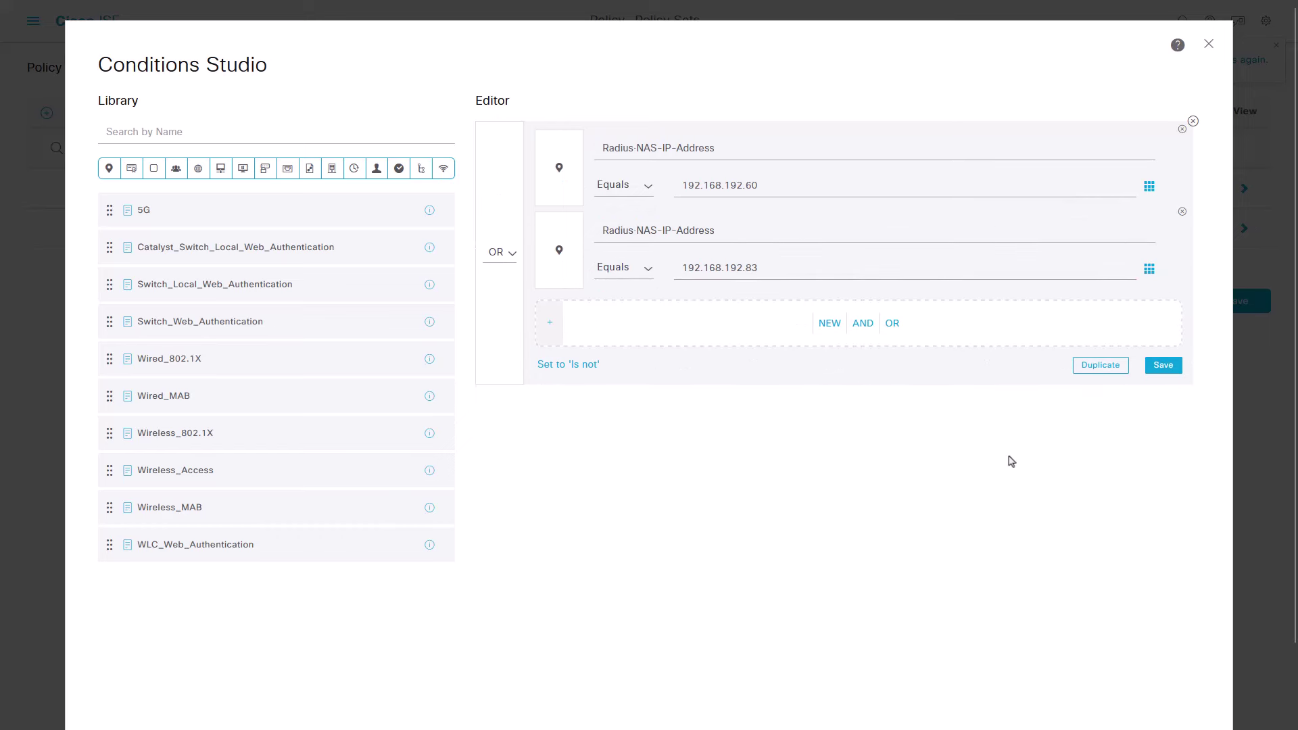
pyautogui.click(1227, 323)
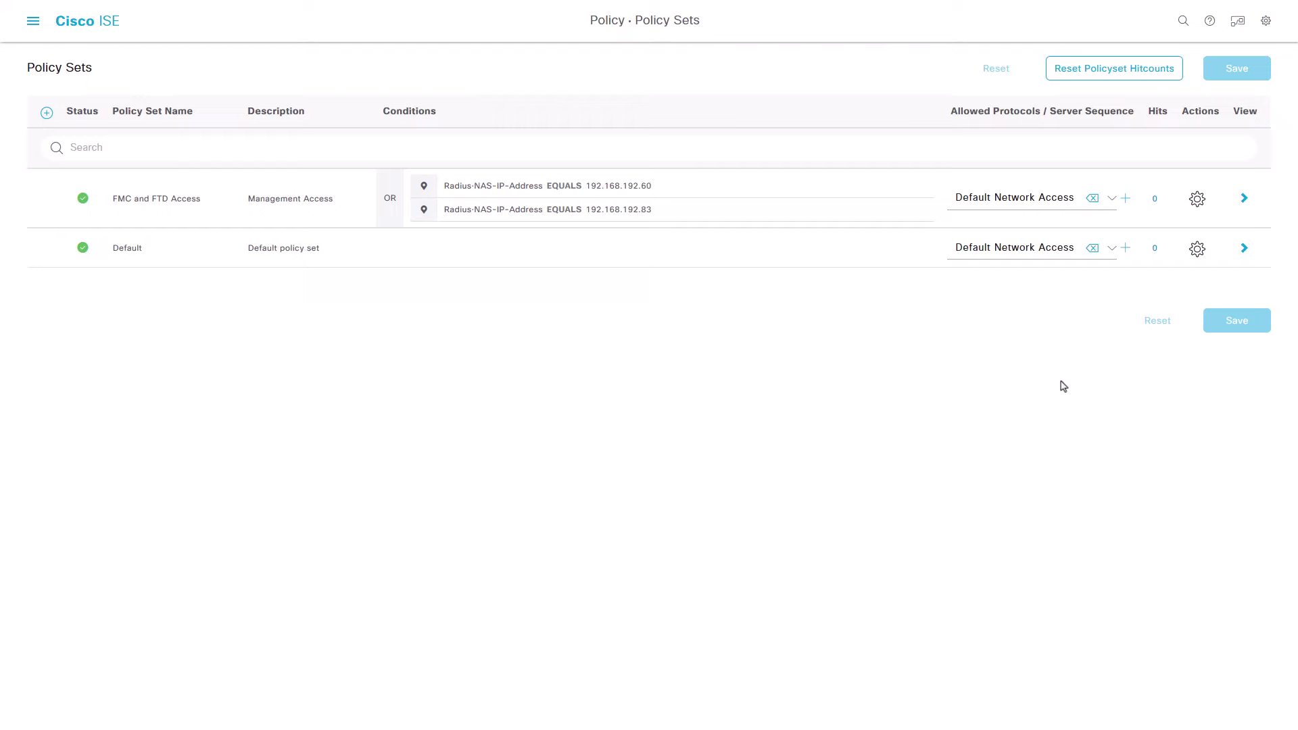
# Step: Open the FMC and FTD Access policy set and add authorization rule 'FMC and FTD admin user access'
pyautogui.click(1245, 199)
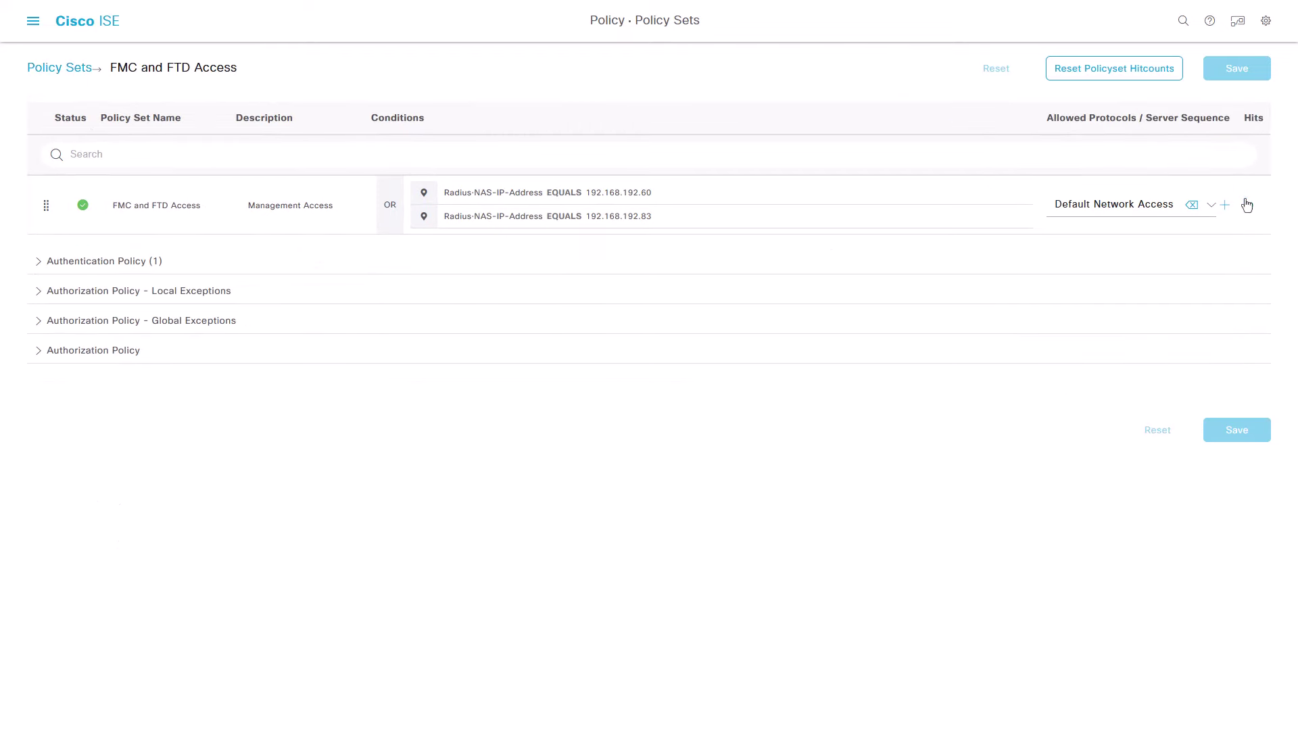
pyautogui.click(54, 355)
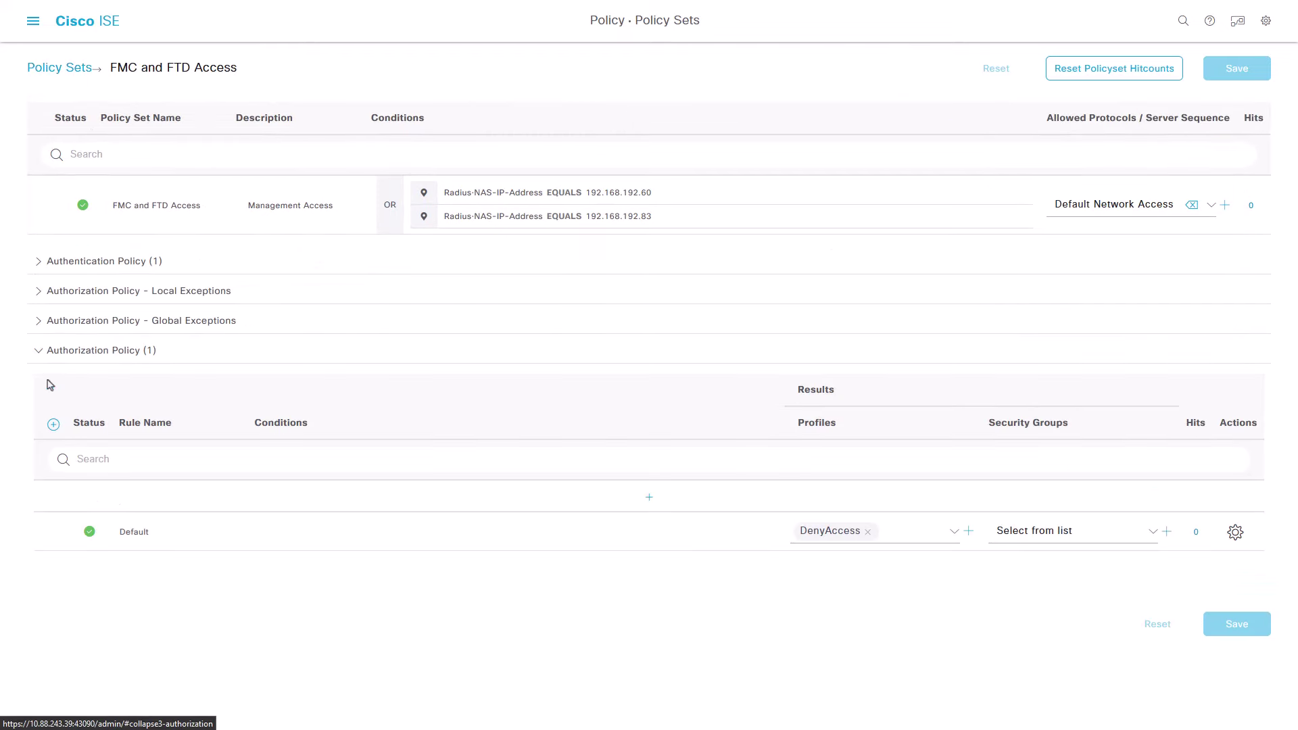
pyautogui.click(54, 424)
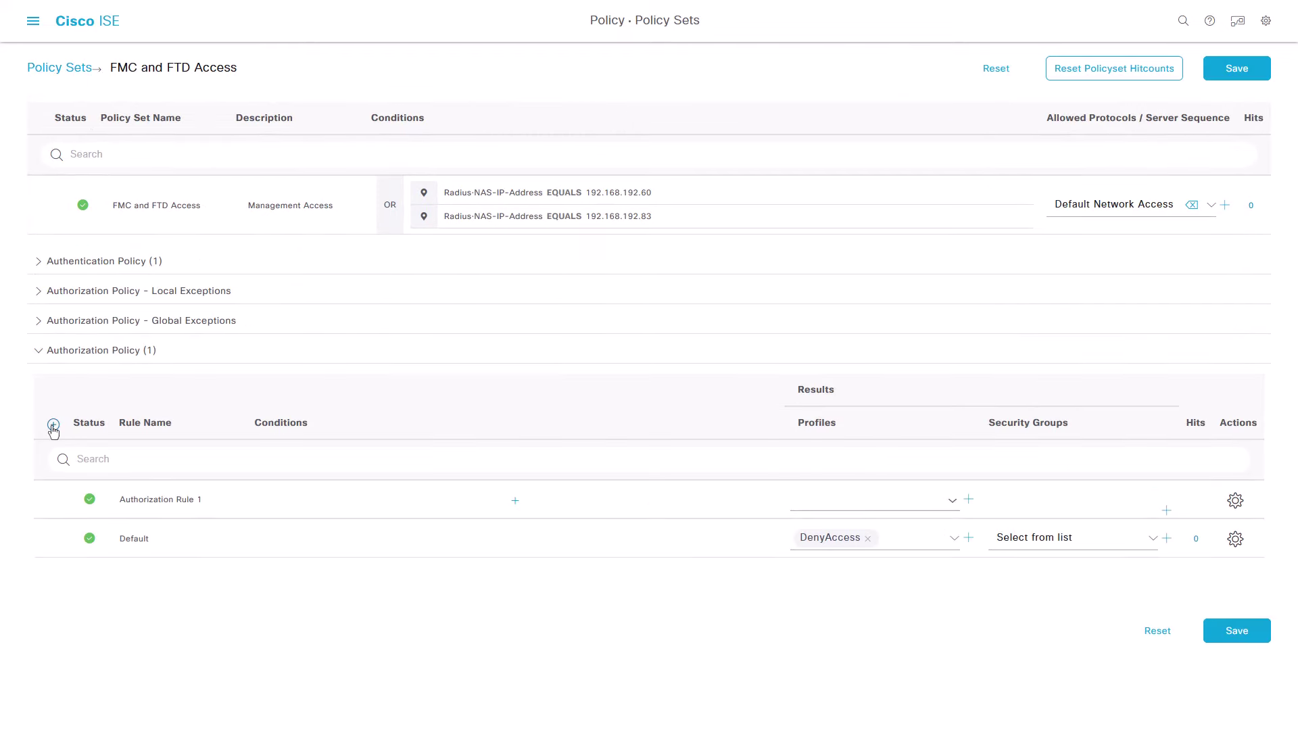
pyautogui.click(175, 507)
pyautogui.write('FMC and FTD admin user a')
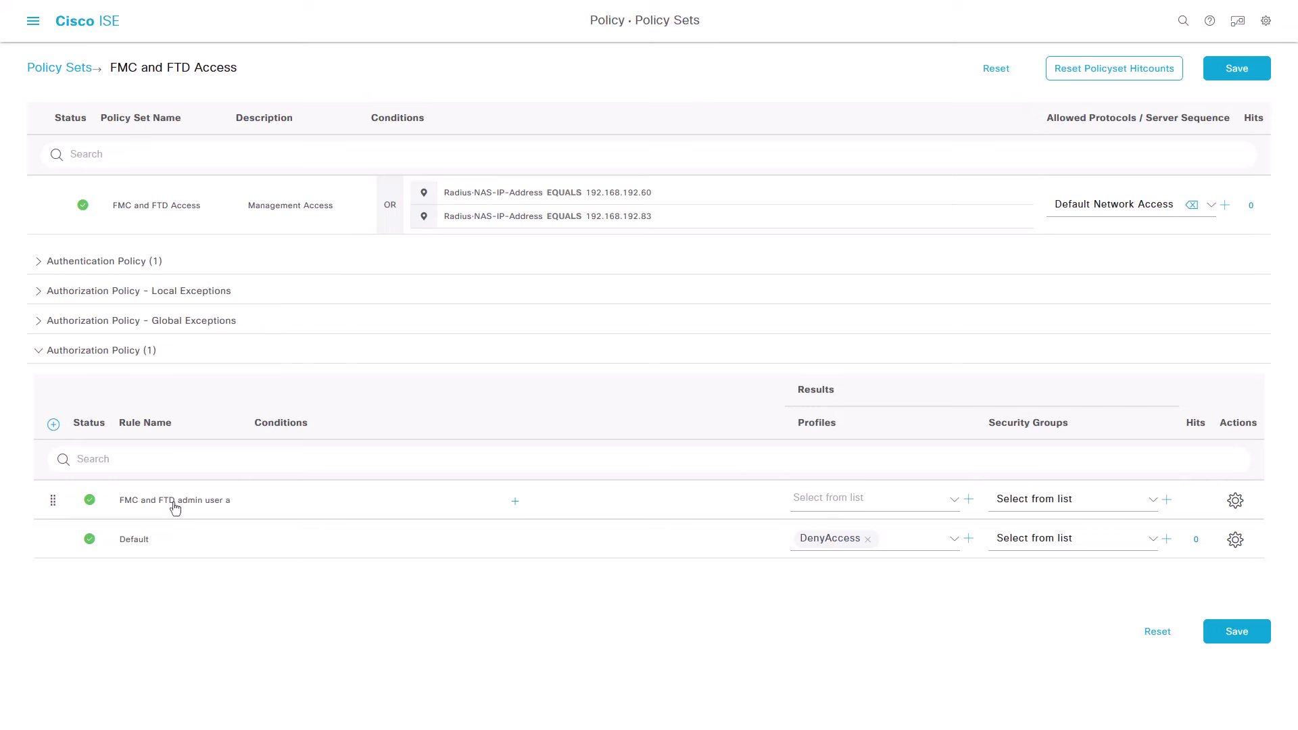
pyautogui.write('ccess')
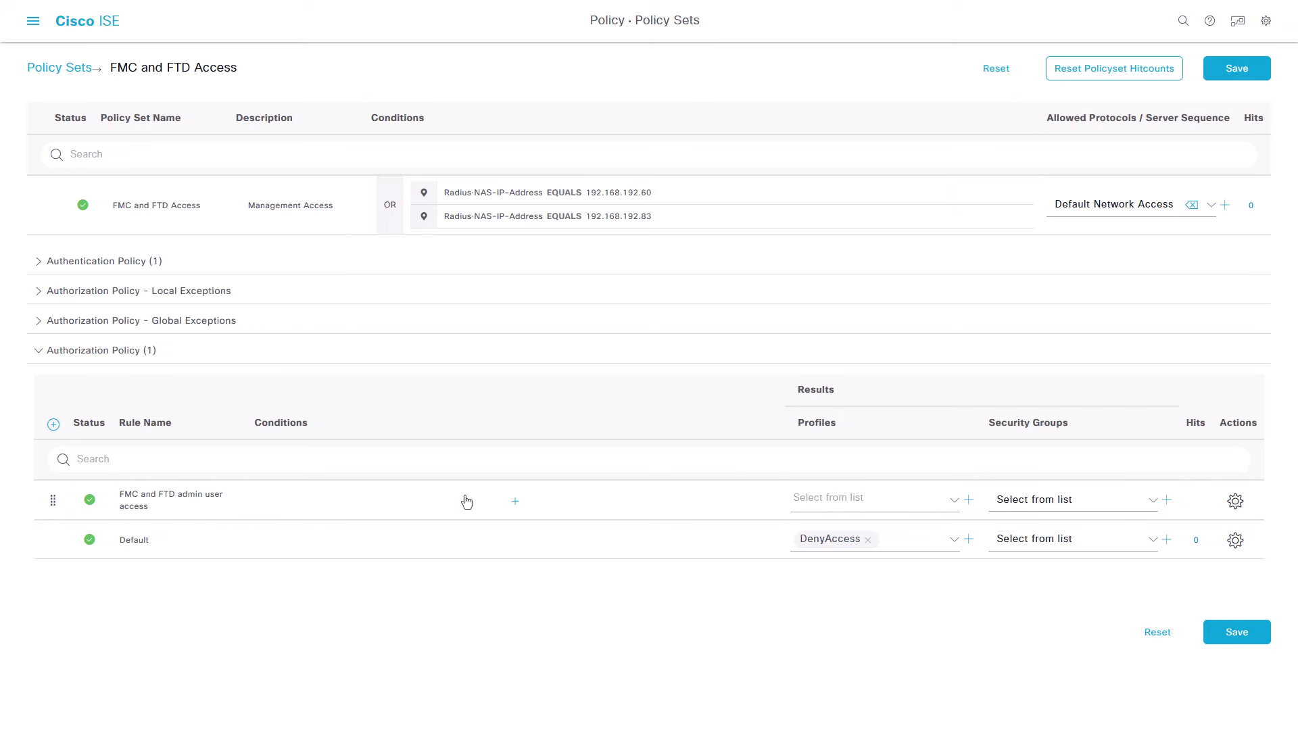
# Step: Set the admin rule condition to IdentityGroup Name equals Firepower Admins
pyautogui.click(515, 501)
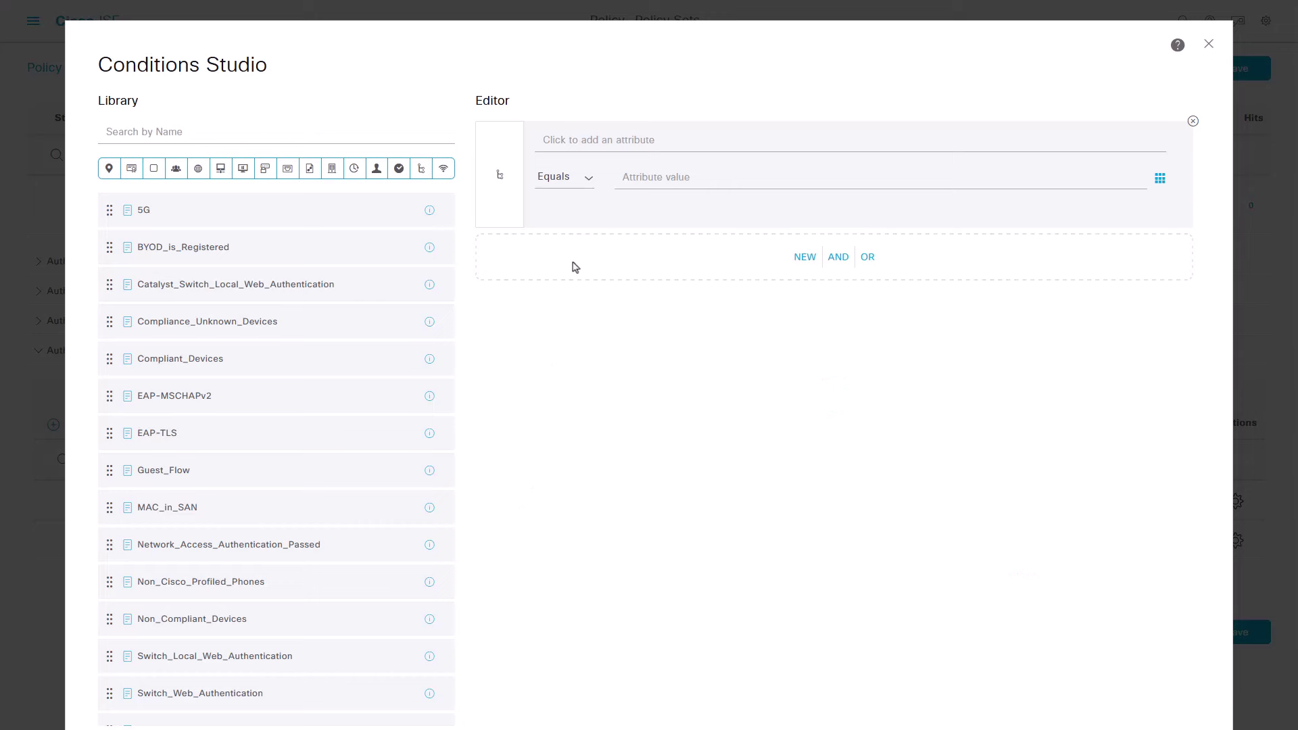
pyautogui.click(609, 146)
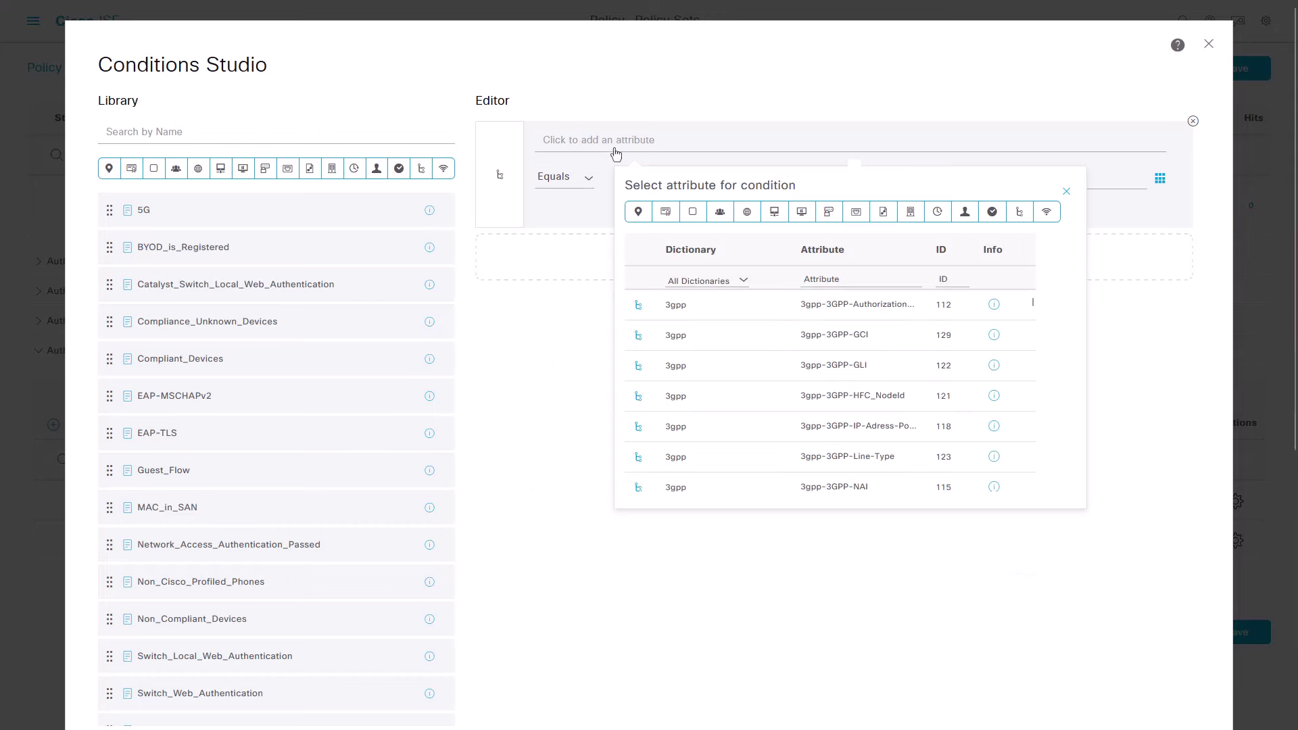
pyautogui.click(720, 215)
pyautogui.click(817, 369)
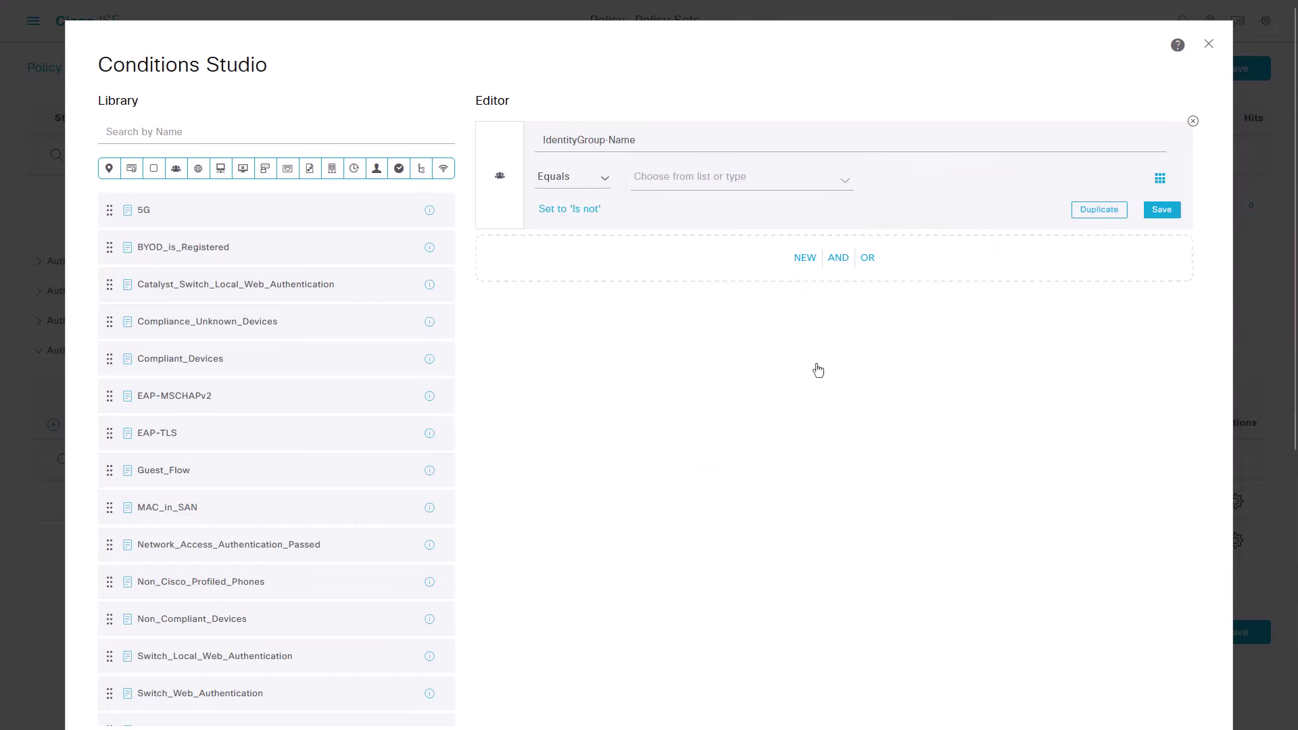
pyautogui.click(724, 180)
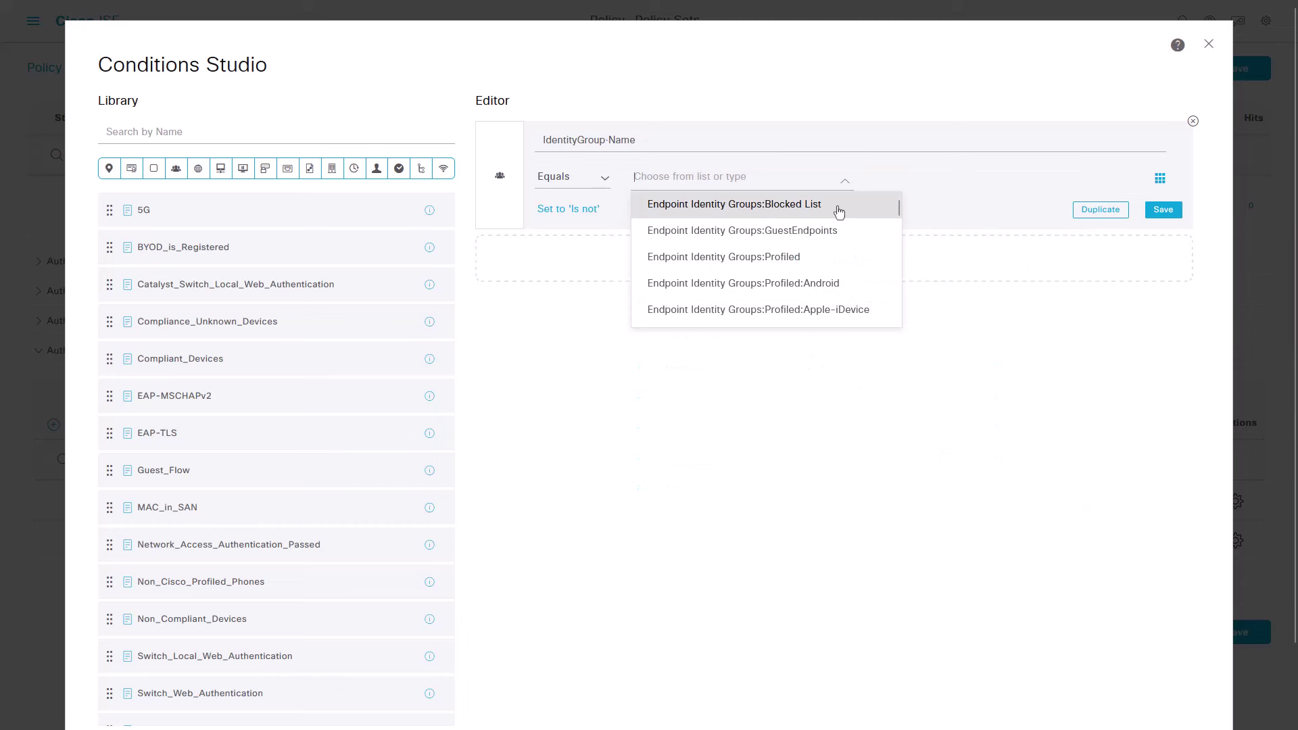
pyautogui.moveTo(897, 208); pyautogui.dragTo(896, 289)
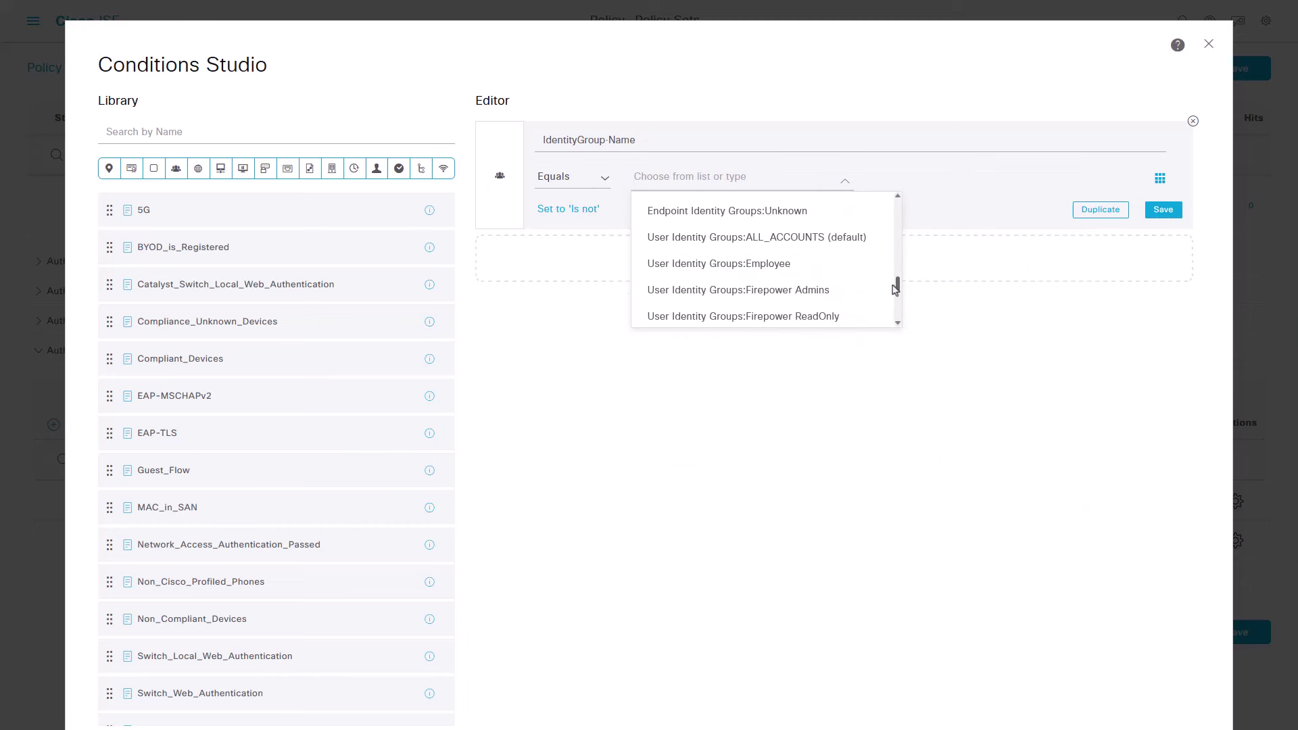
pyautogui.click(805, 274)
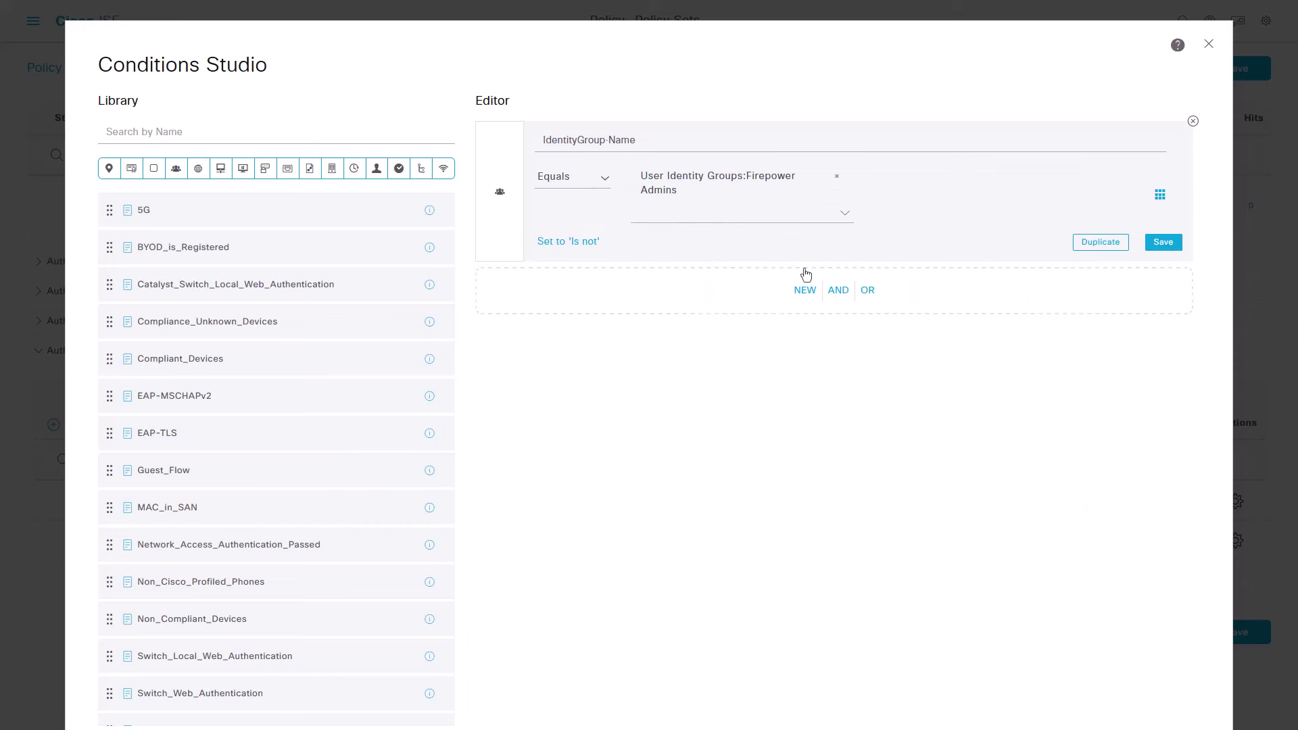
pyautogui.scroll(-1, 964, 409)
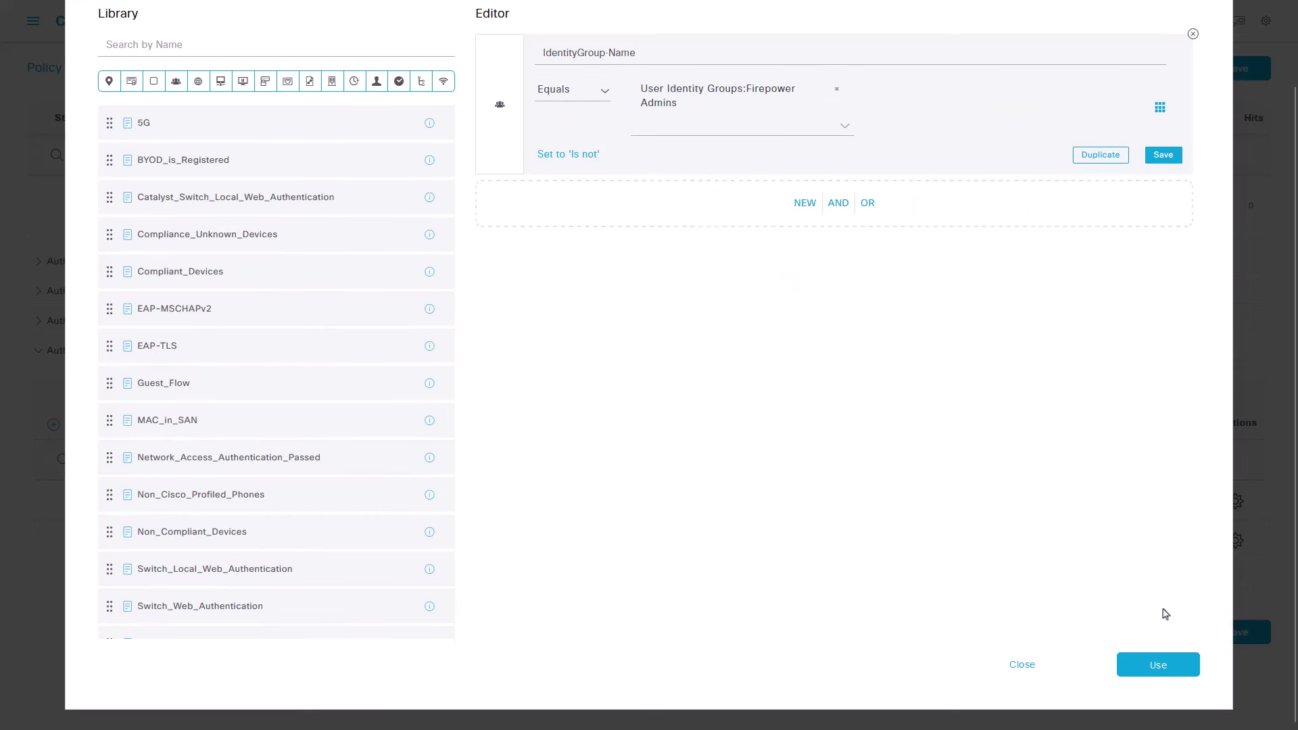
pyautogui.click(1157, 665)
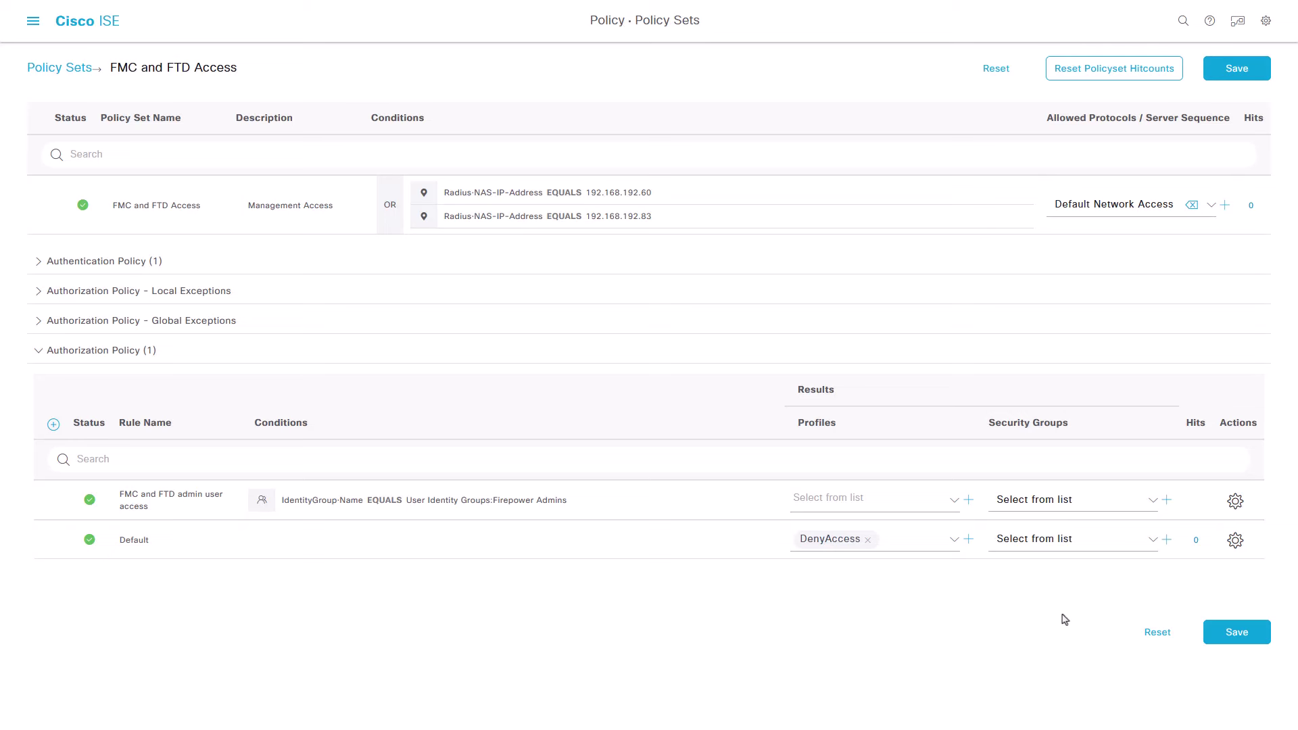
# Step: Assign the FMC Admins and FTD CLI Admin profiles to the admin rule
pyautogui.click(954, 501)
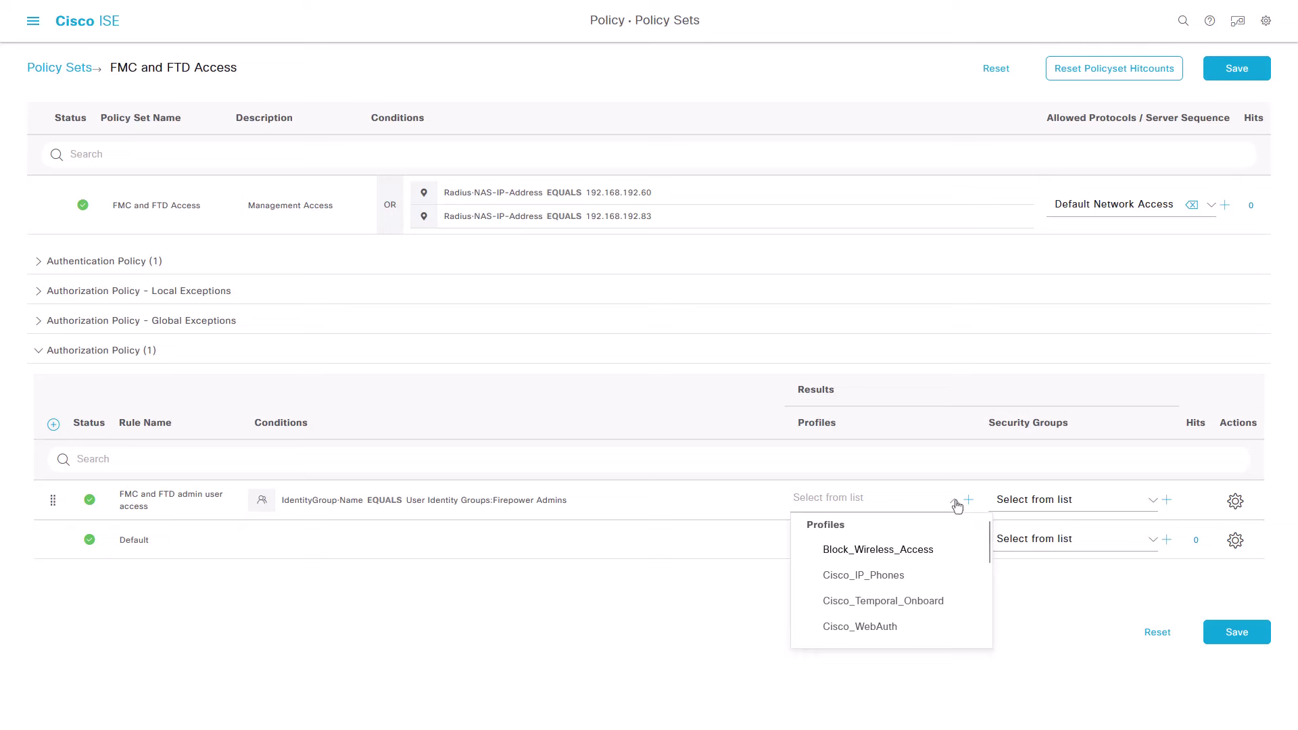
pyautogui.moveTo(988, 544); pyautogui.dragTo(995, 584)
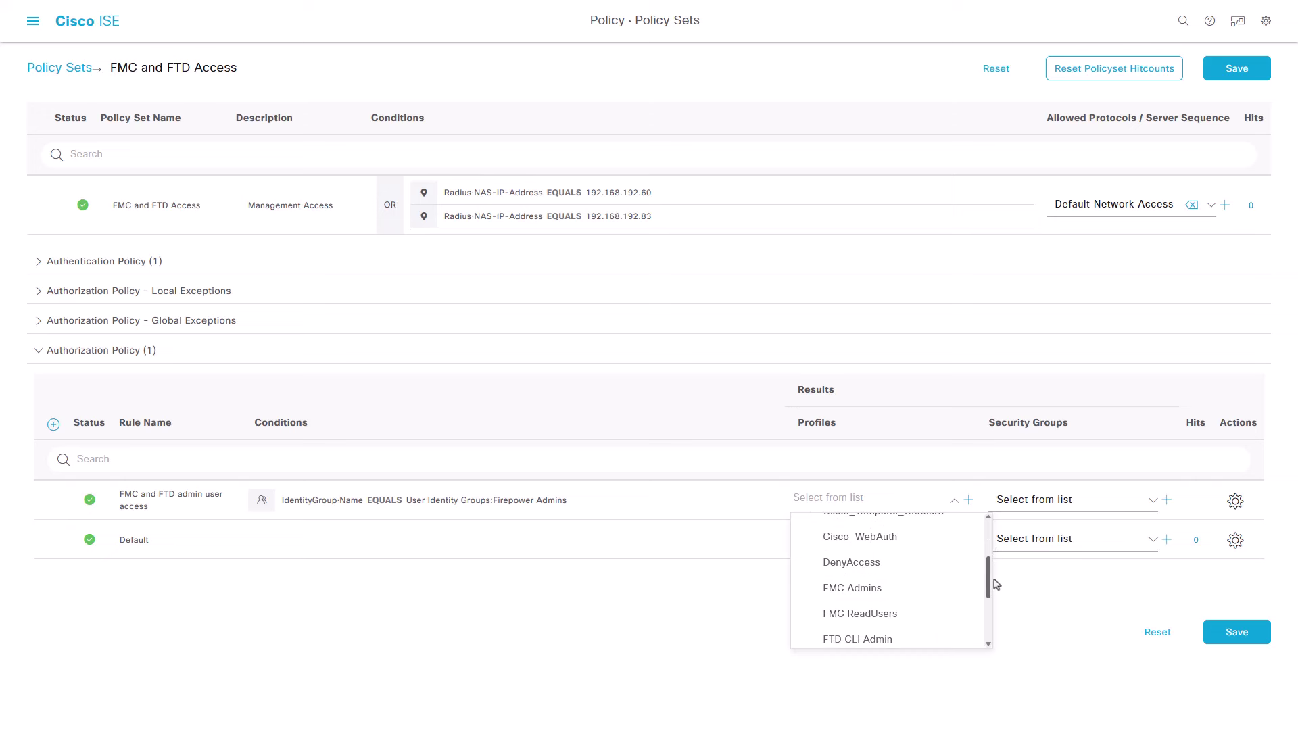
pyautogui.click(954, 588)
pyautogui.click(928, 509)
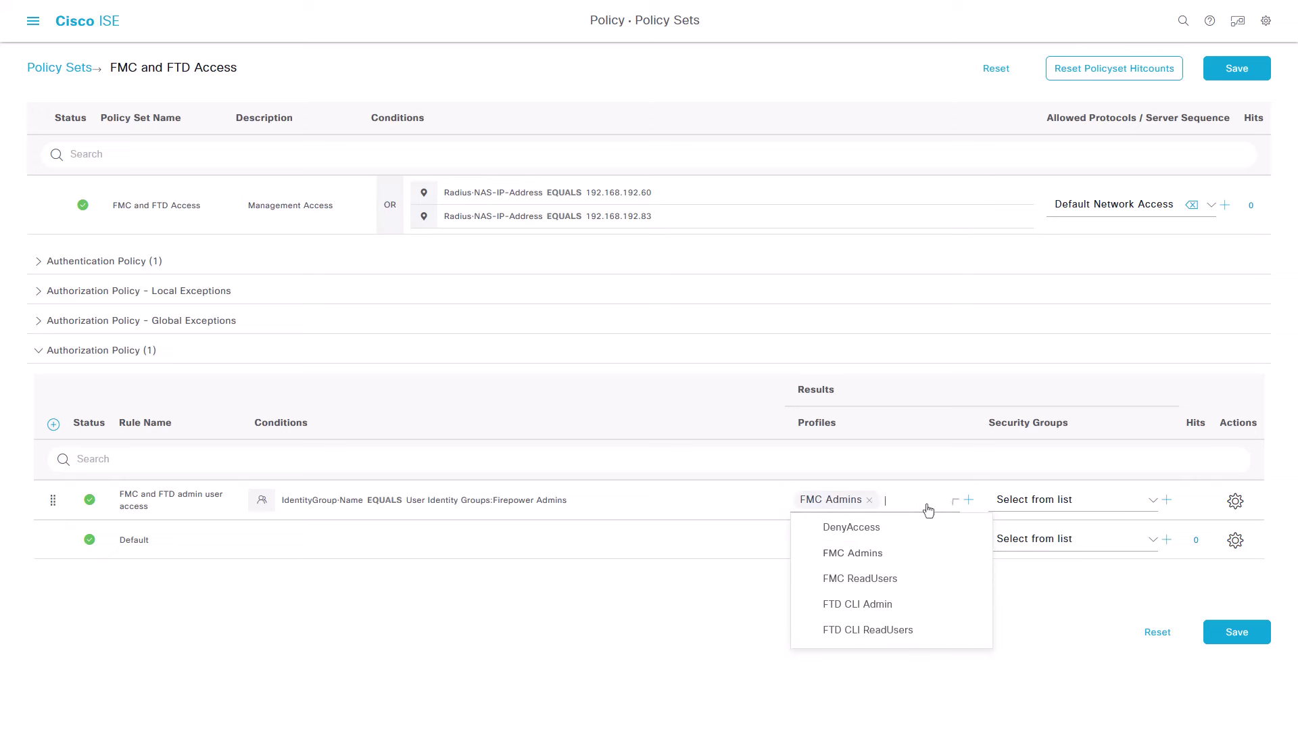
pyautogui.moveTo(988, 580); pyautogui.dragTo(990, 591)
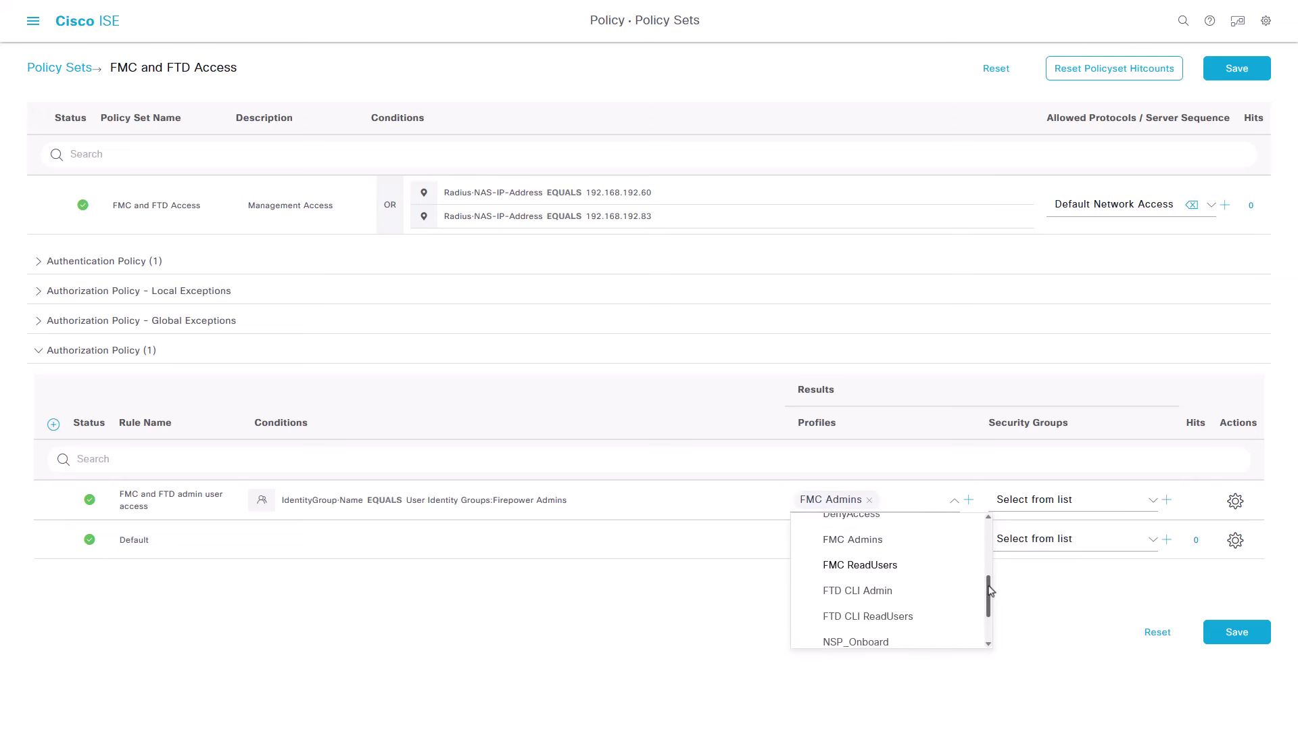
pyautogui.click(939, 595)
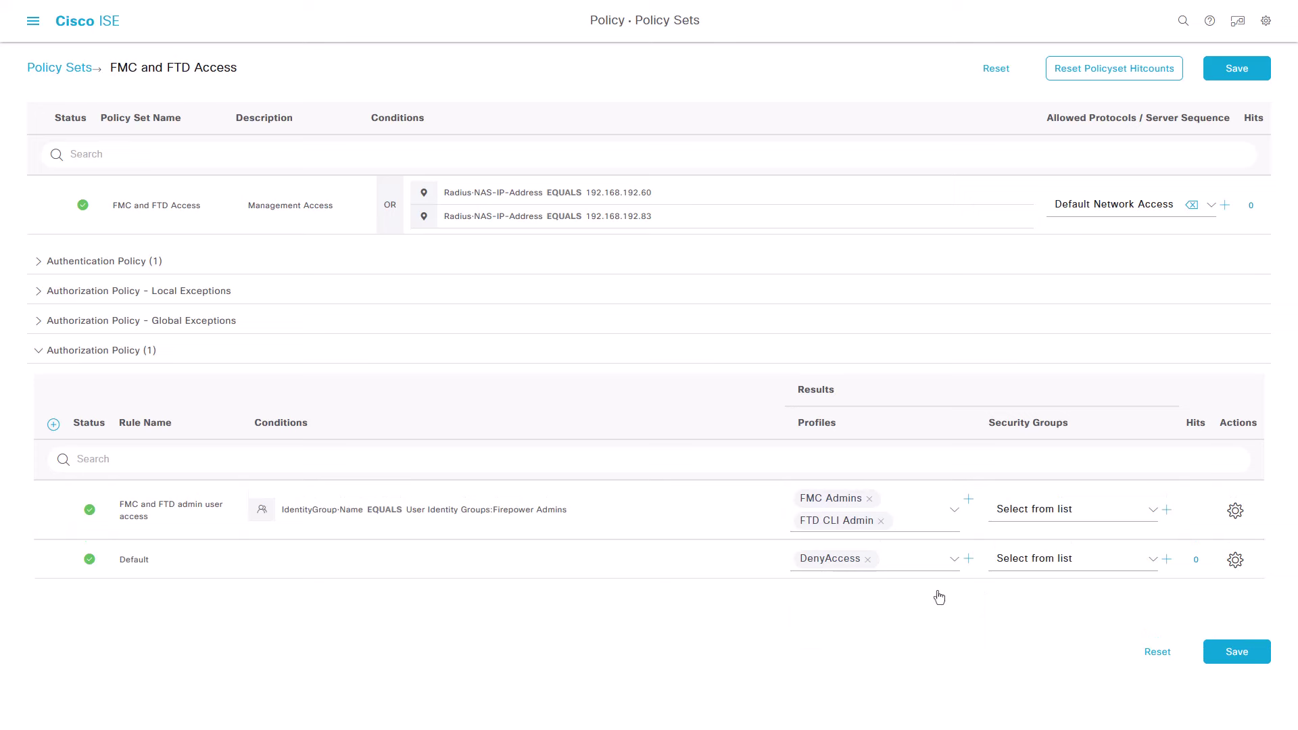
# Step: Insert a new authorization rule named 'FMC and FTD read user access'
pyautogui.click(53, 425)
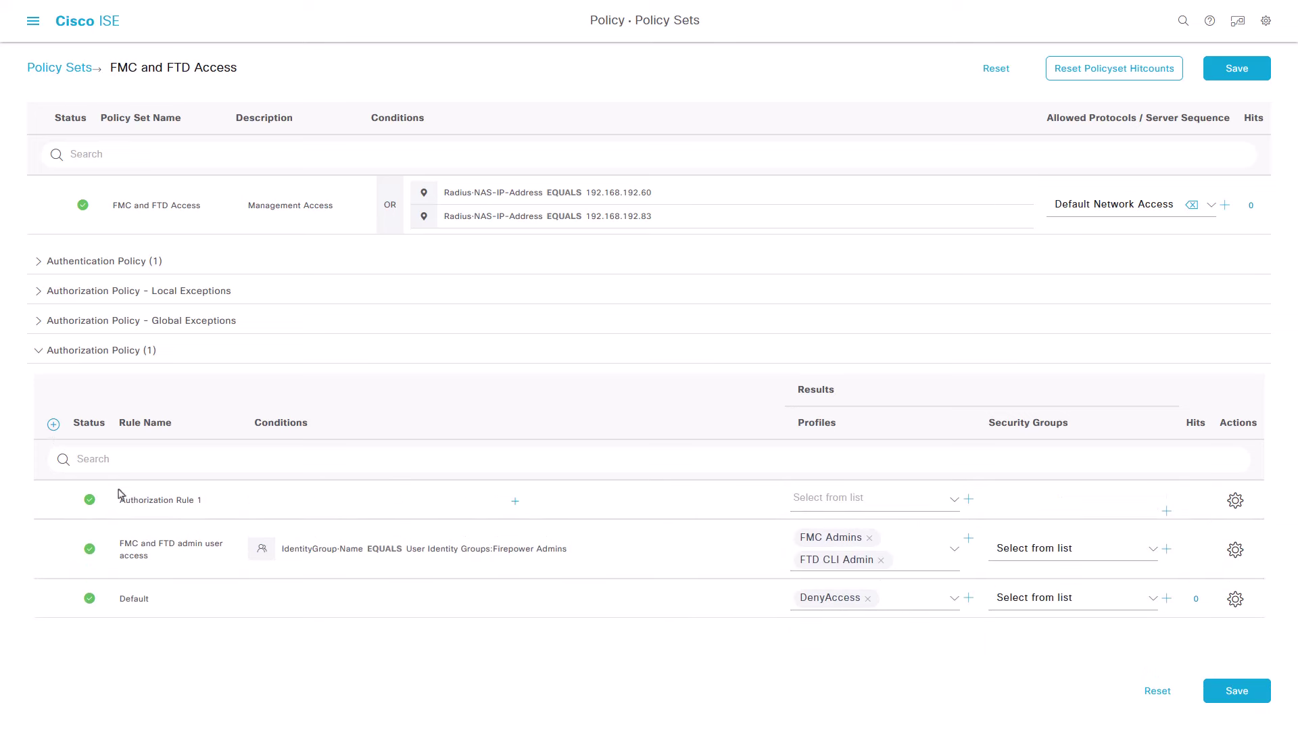
pyautogui.click(134, 505)
pyautogui.write('FMC and FTD read user a')
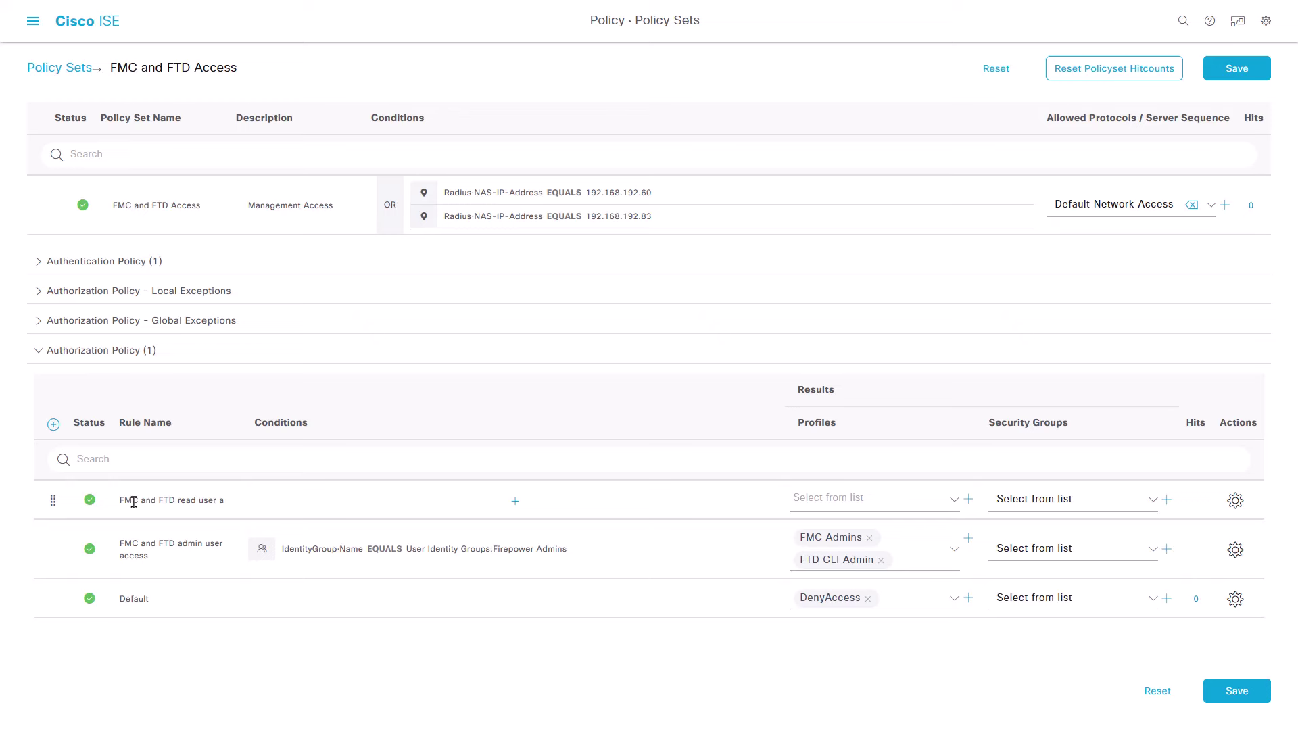
pyautogui.write('ccess')
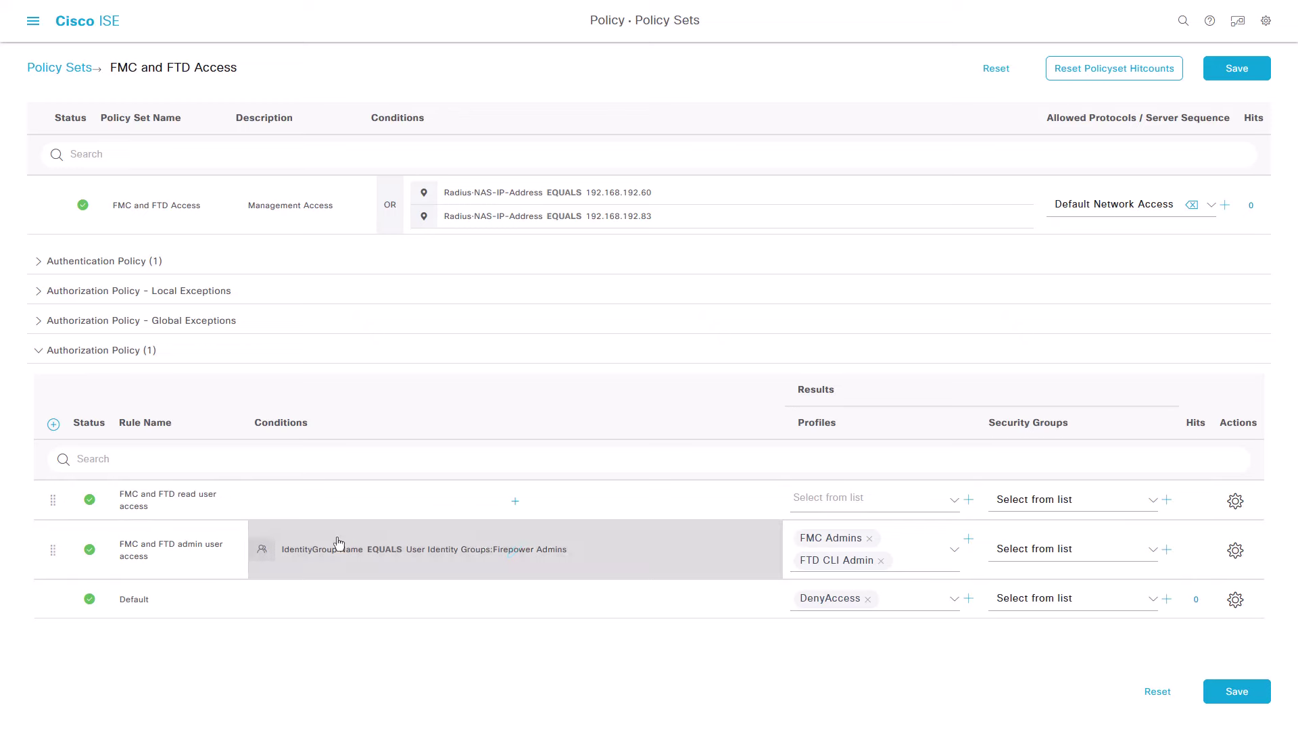
# Step: Set the read rule condition to IdentityGroup Name equals Firepower ReadOnly
pyautogui.click(516, 504)
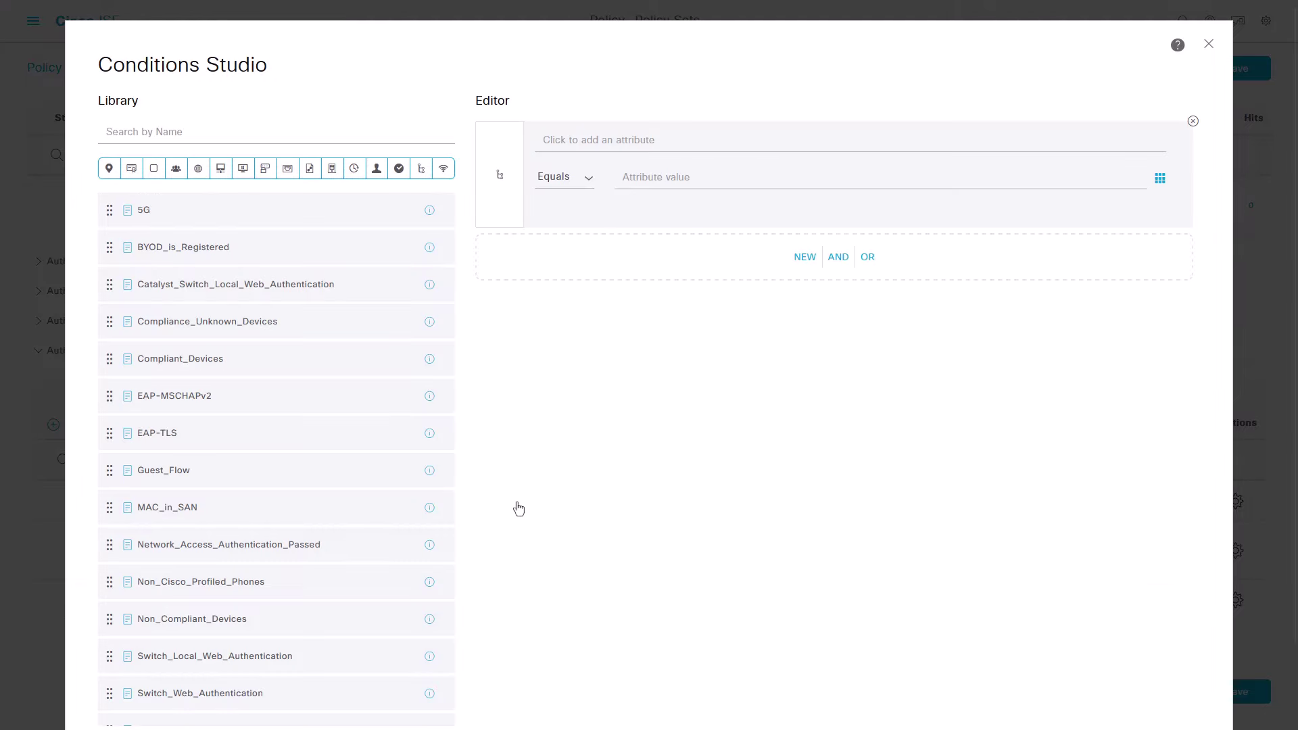
pyautogui.click(594, 143)
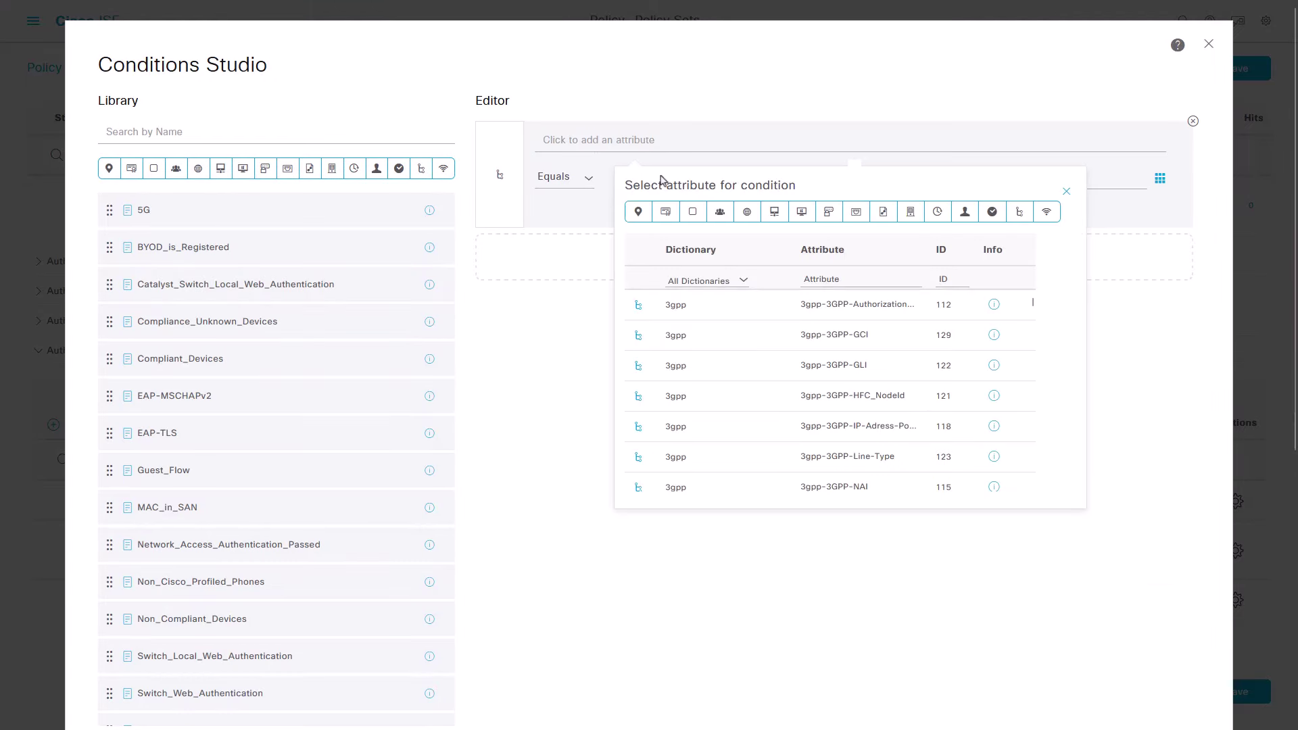
pyautogui.click(720, 213)
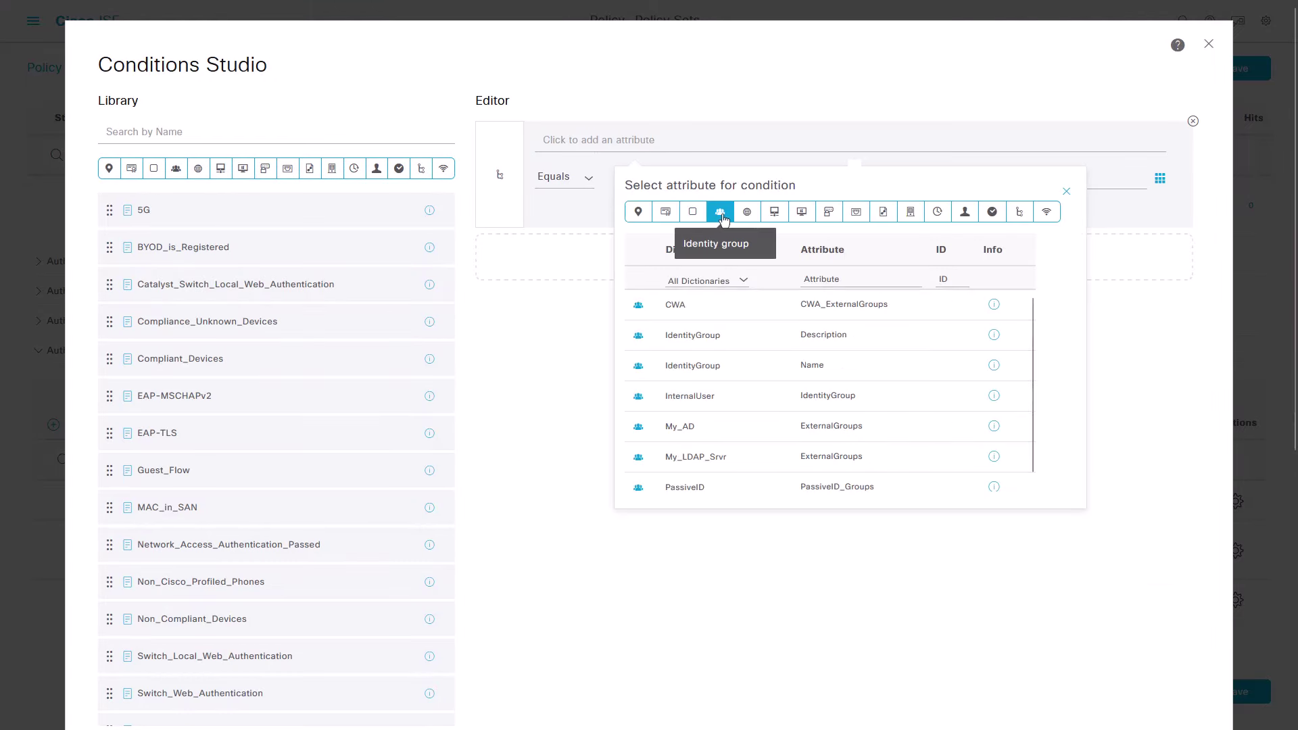
pyautogui.click(815, 367)
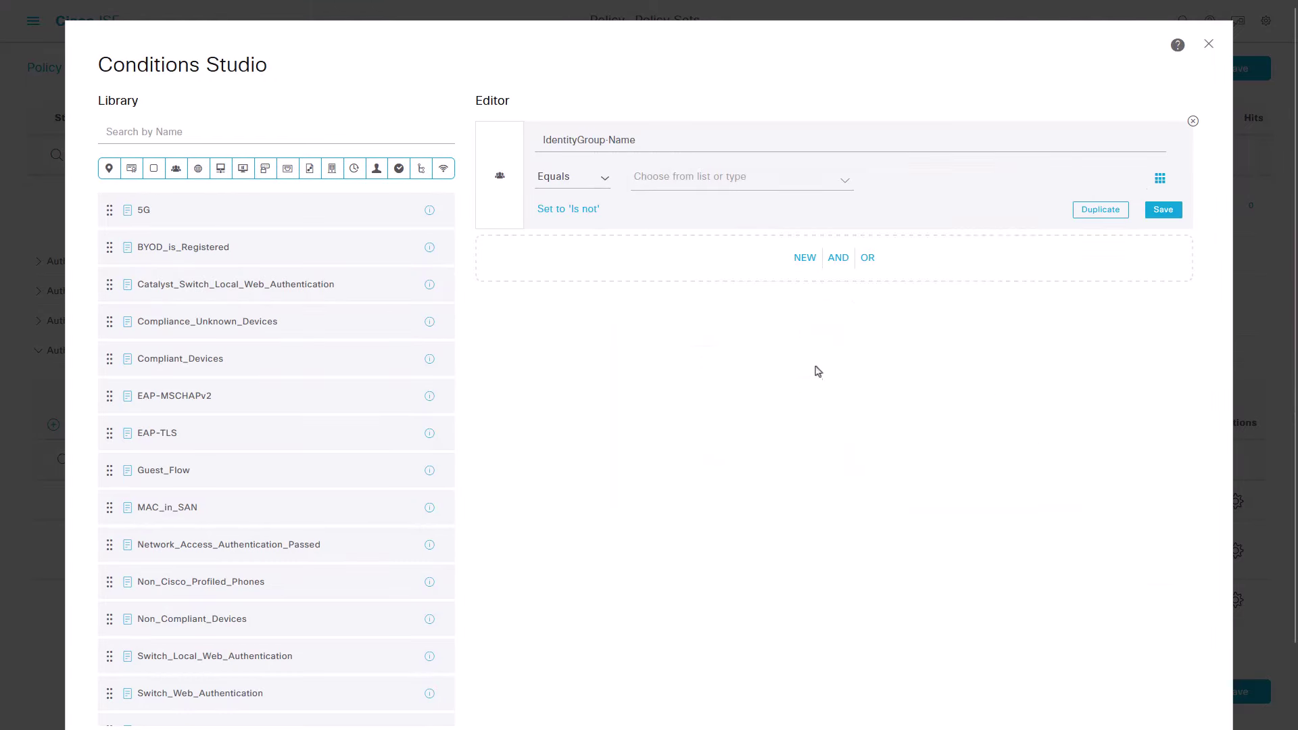
pyautogui.click(749, 190)
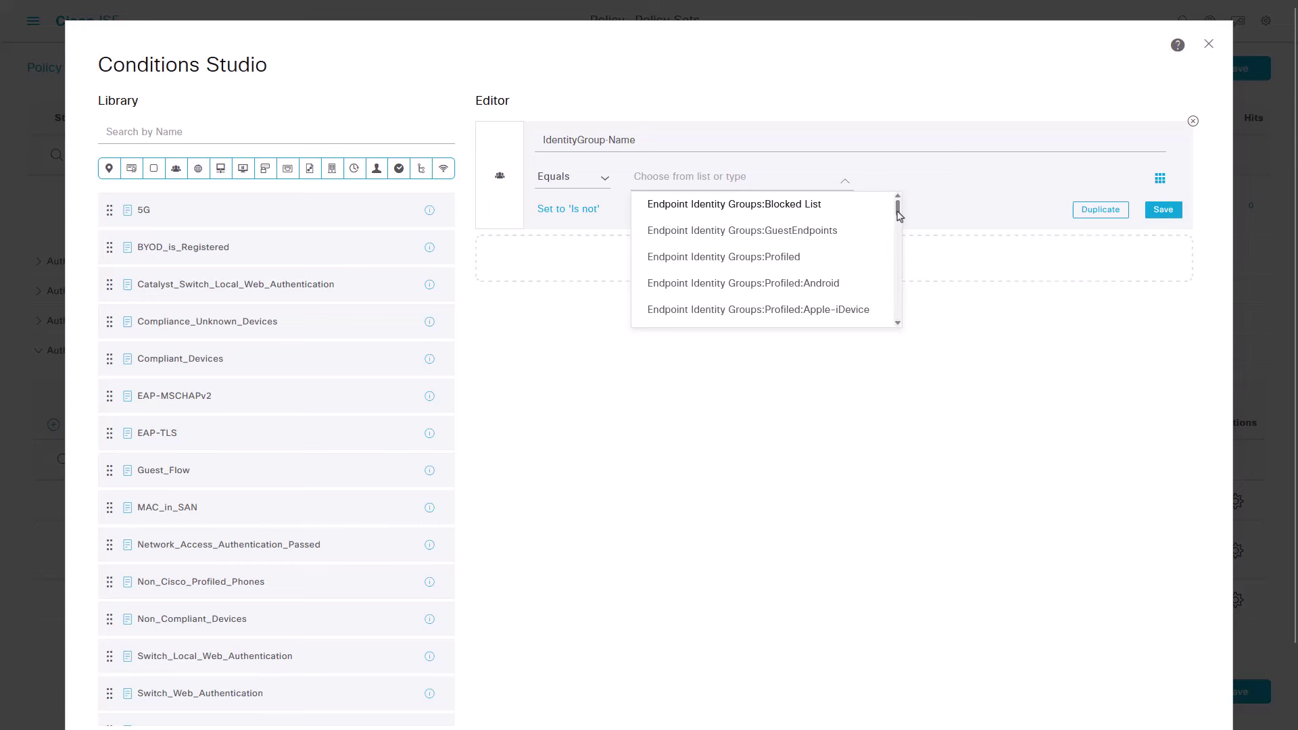
pyautogui.moveTo(898, 215); pyautogui.dragTo(883, 298)
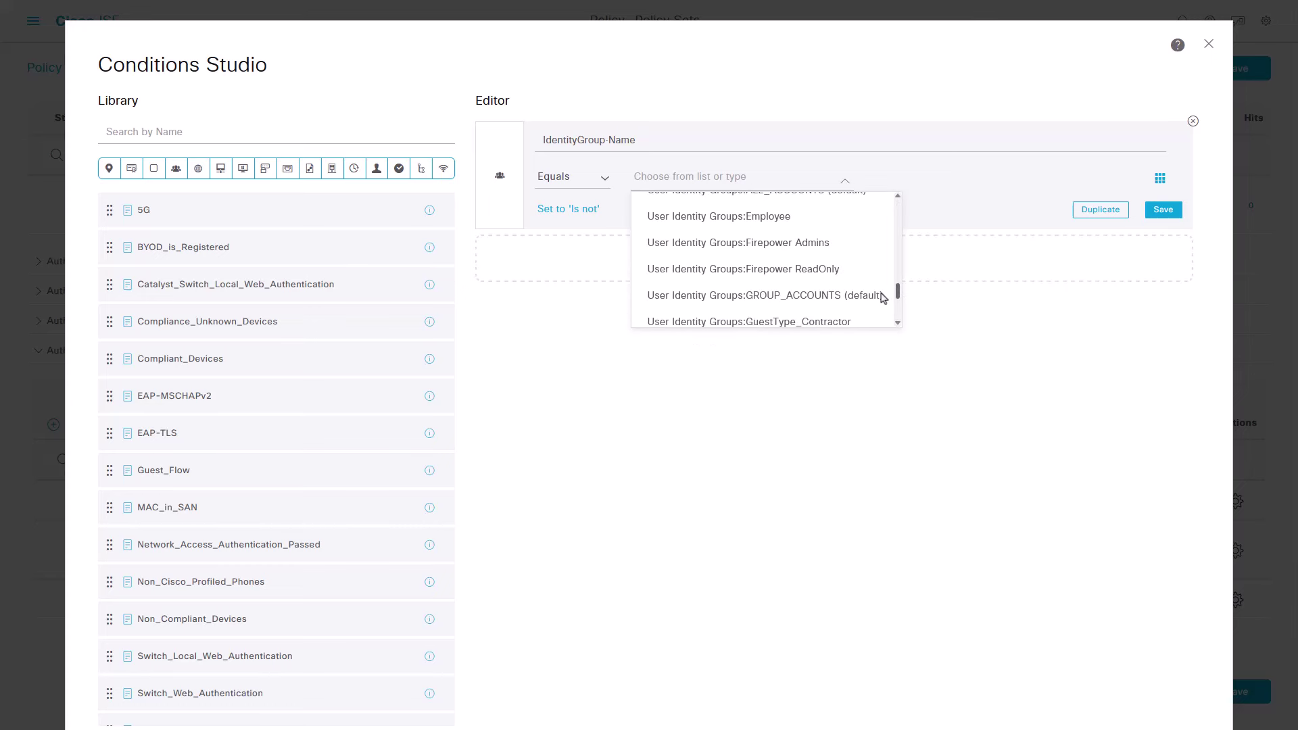
pyautogui.click(828, 270)
pyautogui.scroll(-2, 1013, 561)
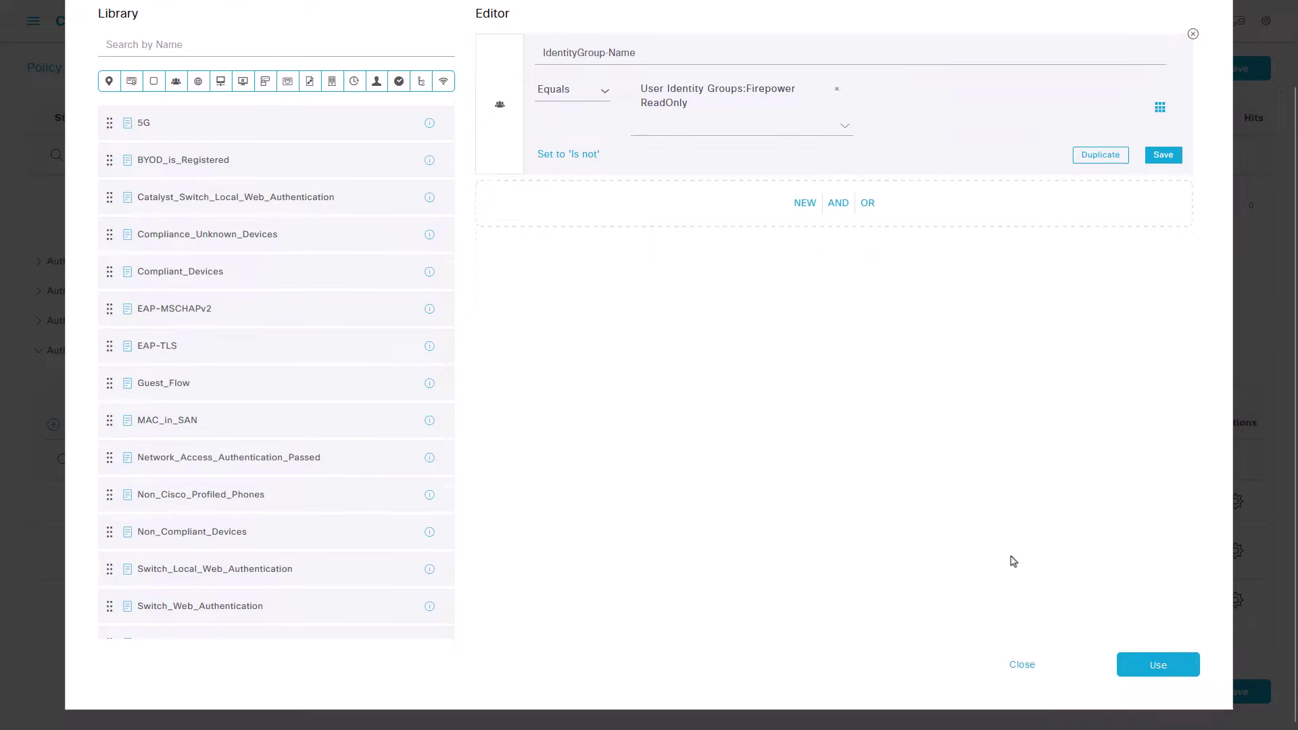
pyautogui.click(1155, 669)
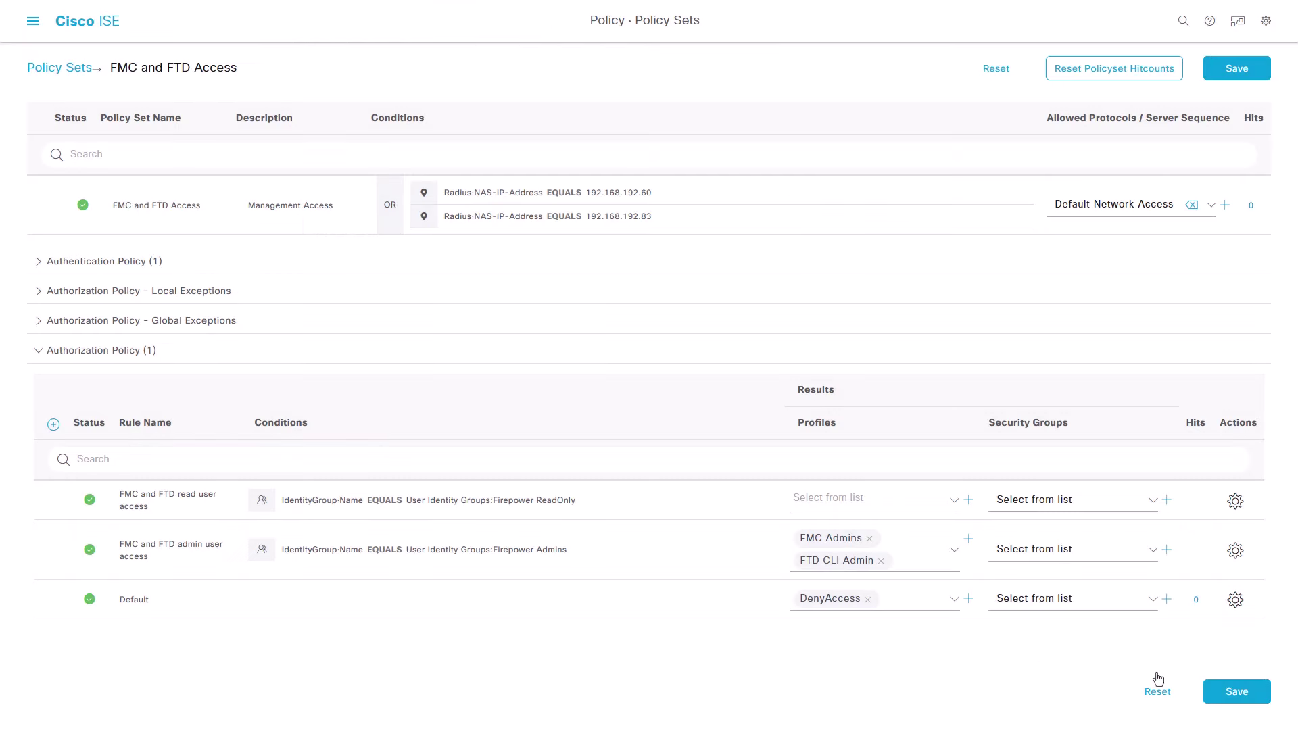
# Step: Assign FMC ReadUsers and FTD CLI ReadUsers profiles to the read rule and save the policy set
pyautogui.click(896, 504)
pyautogui.moveTo(988, 539); pyautogui.dragTo(999, 579)
pyautogui.click(950, 598)
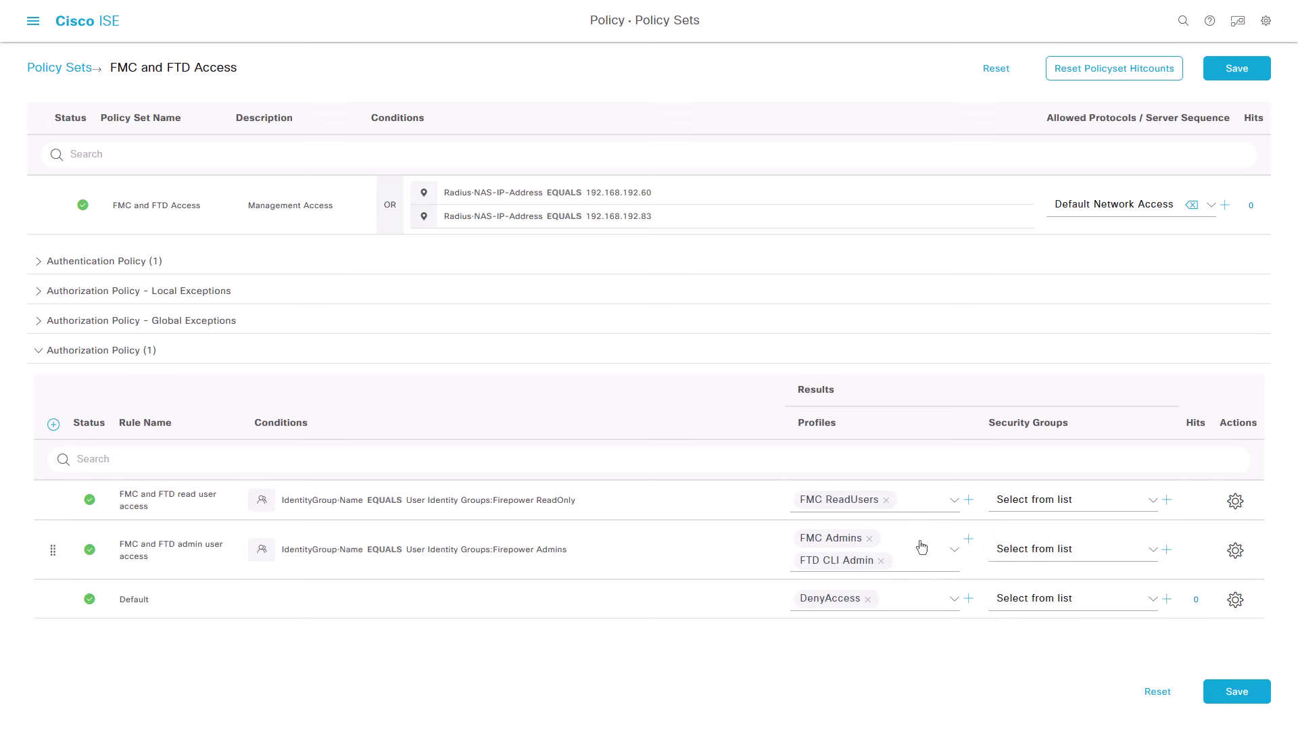
pyautogui.click(921, 504)
pyautogui.moveTo(988, 592); pyautogui.dragTo(990, 598)
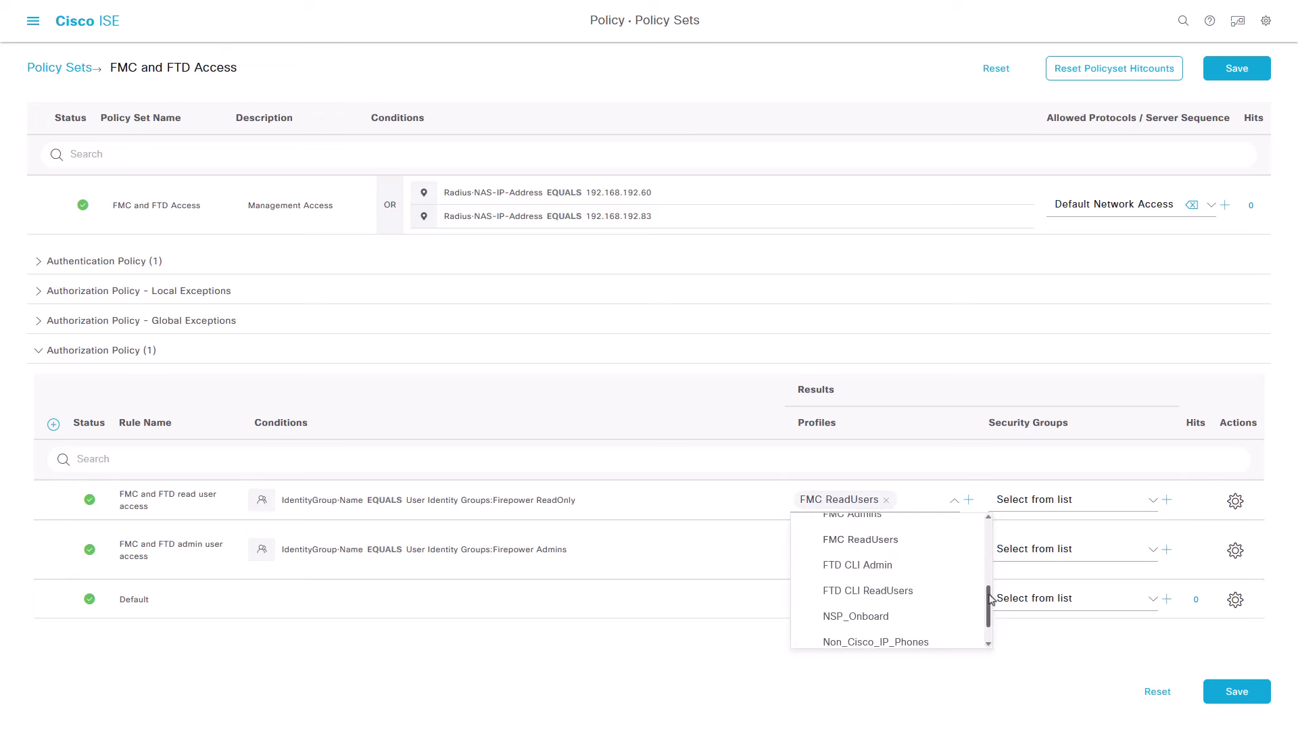
pyautogui.click(928, 592)
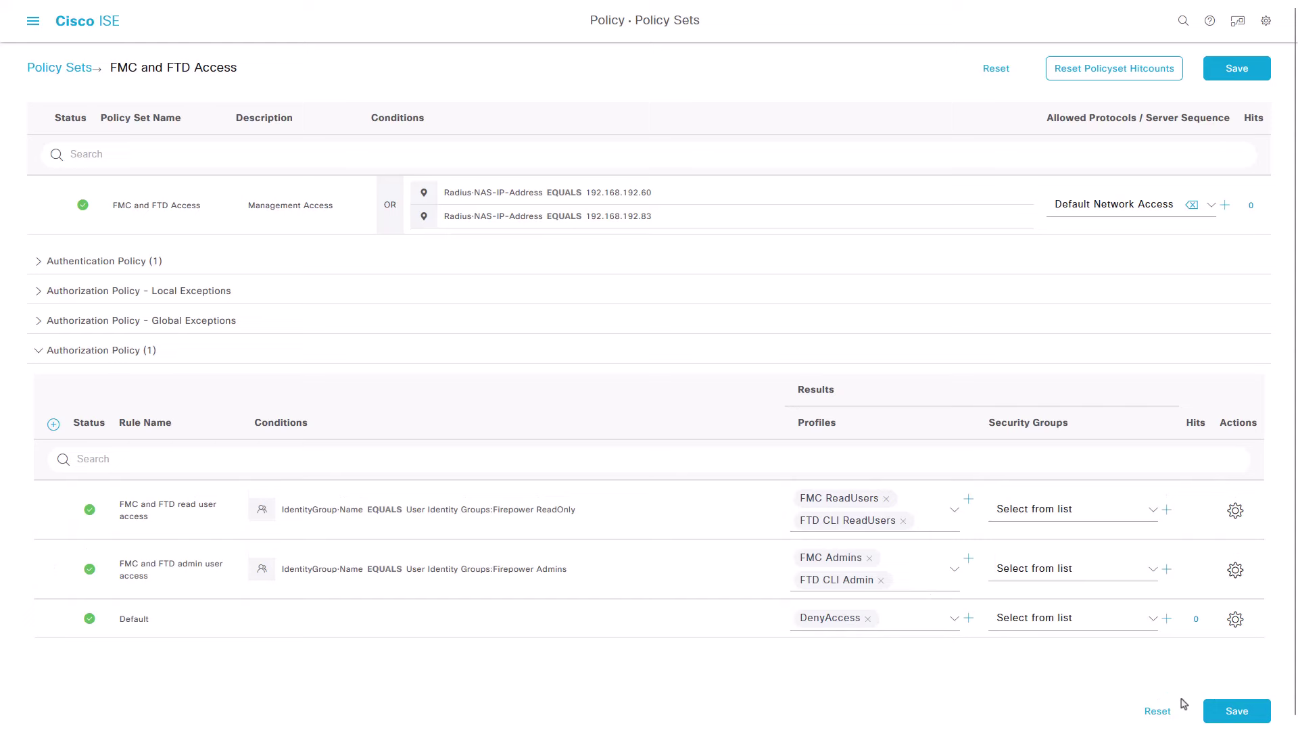
pyautogui.click(1220, 711)
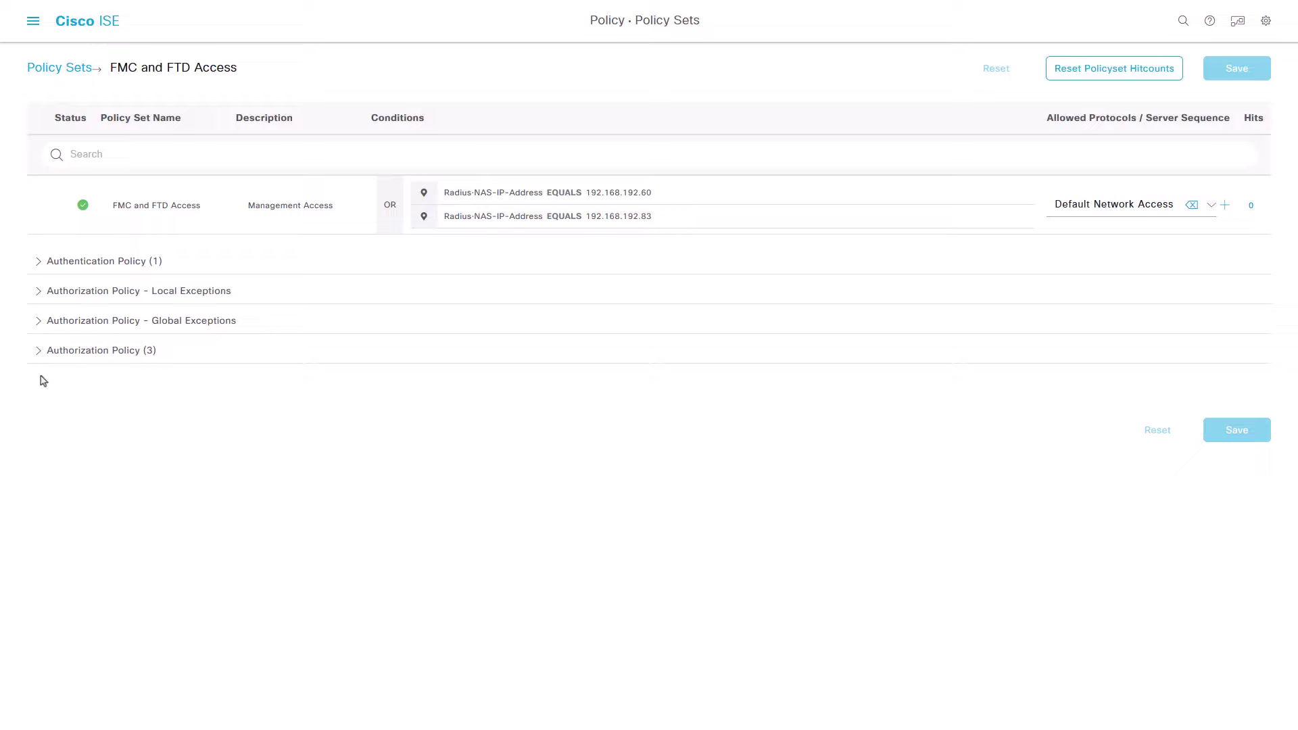
pyautogui.click(39, 357)
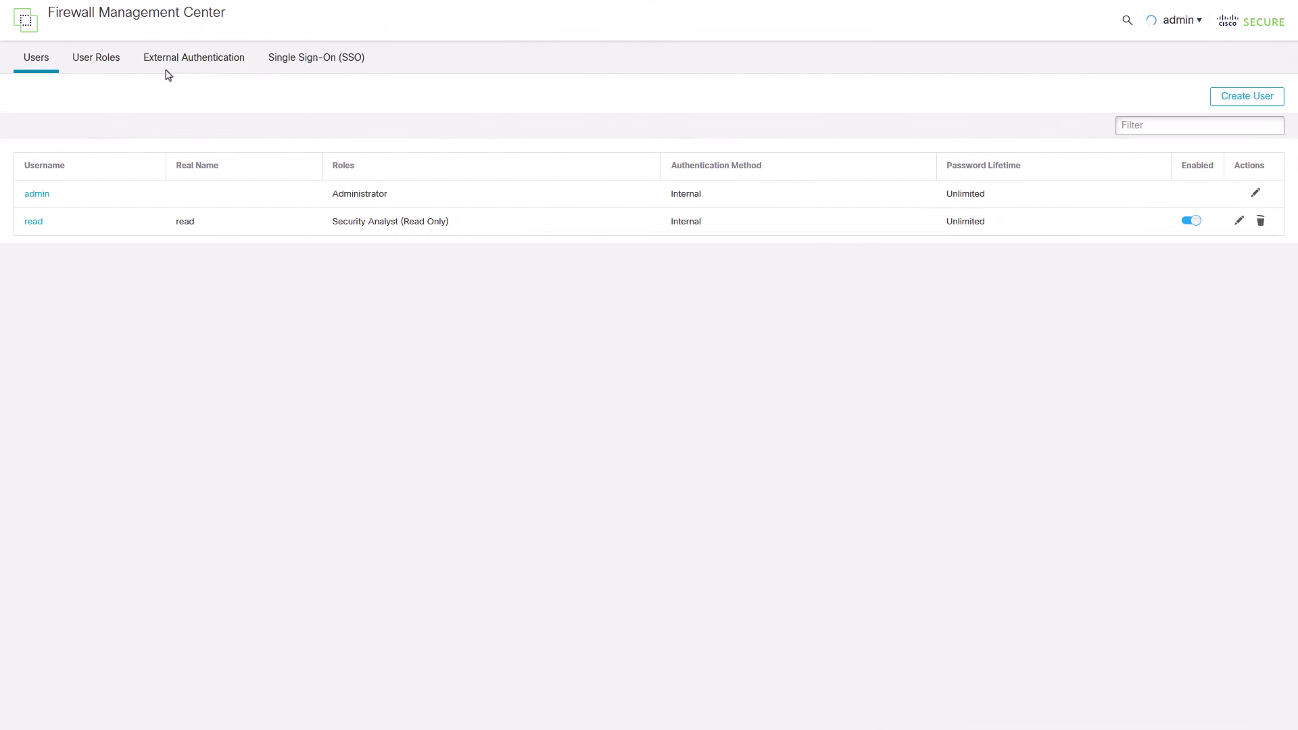
# Step: Create a new RADIUS external authentication object named 'ISE-RADIUS'
pyautogui.click(188, 58)
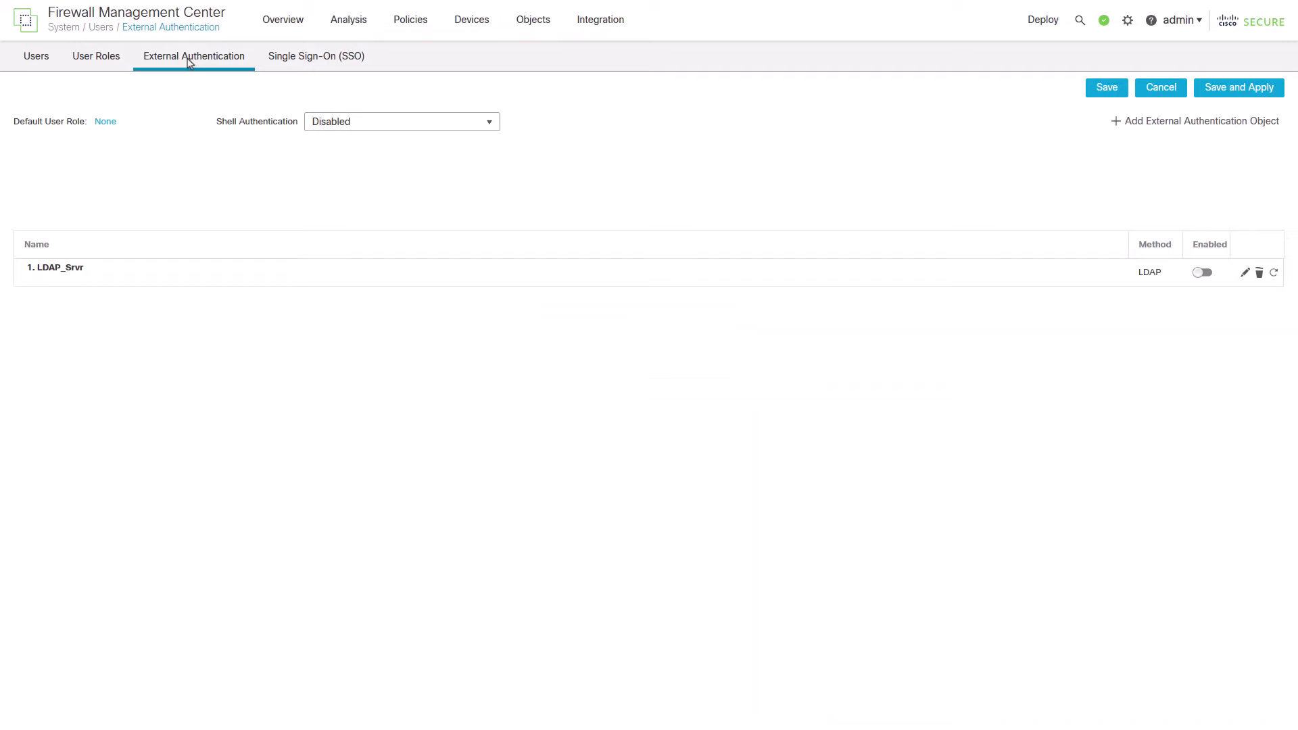
pyautogui.click(1124, 126)
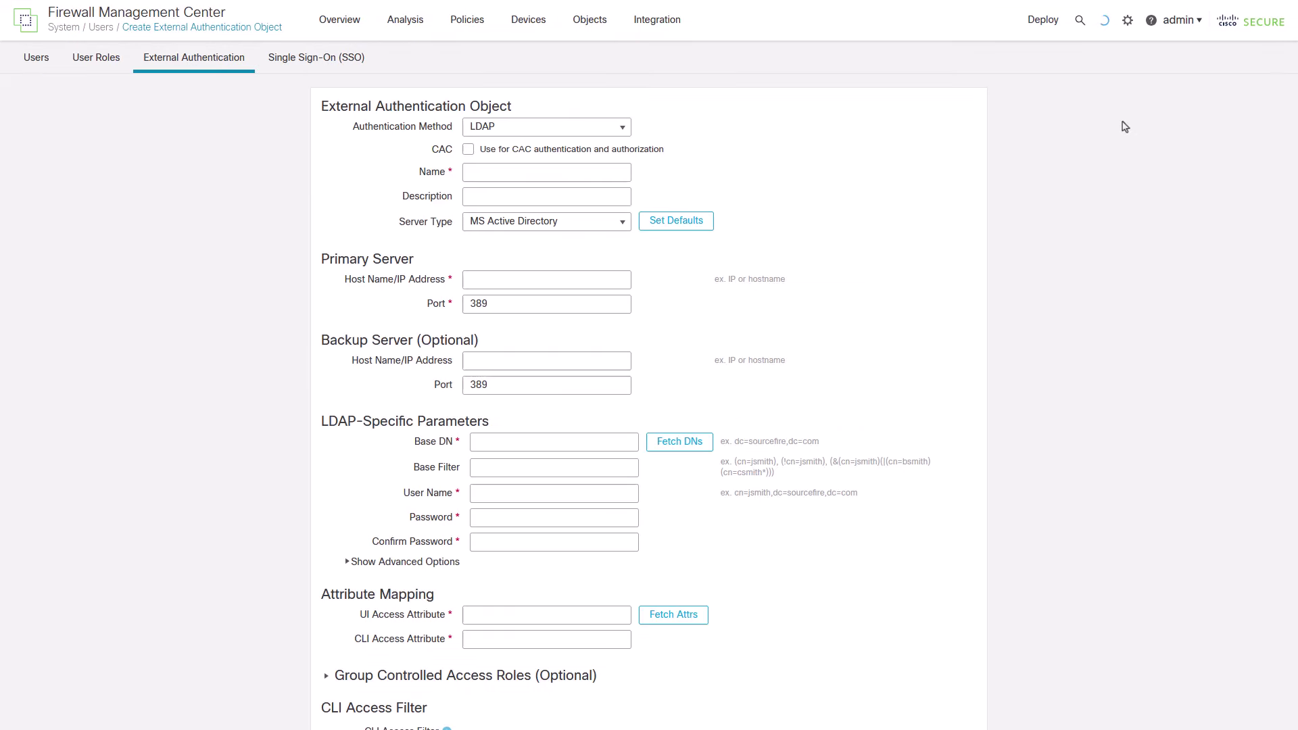
pyautogui.click(617, 133)
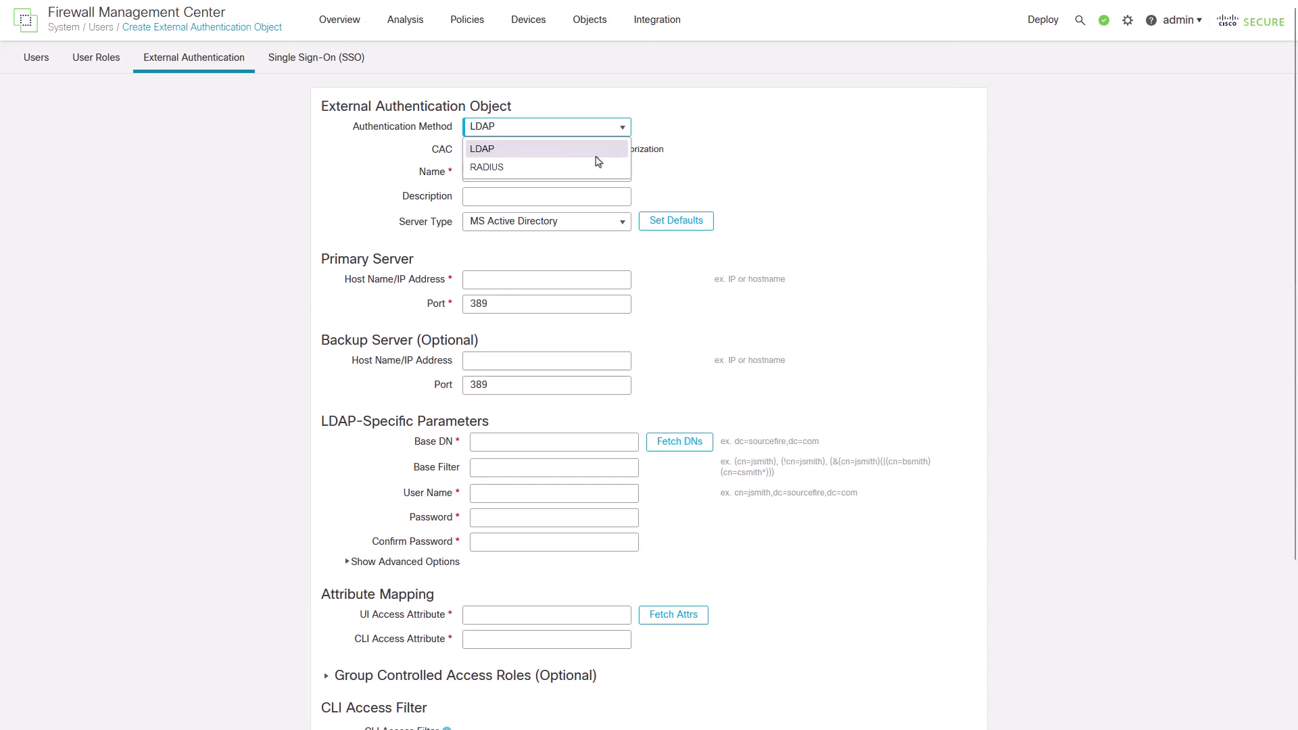
pyautogui.click(592, 169)
pyautogui.click(515, 153)
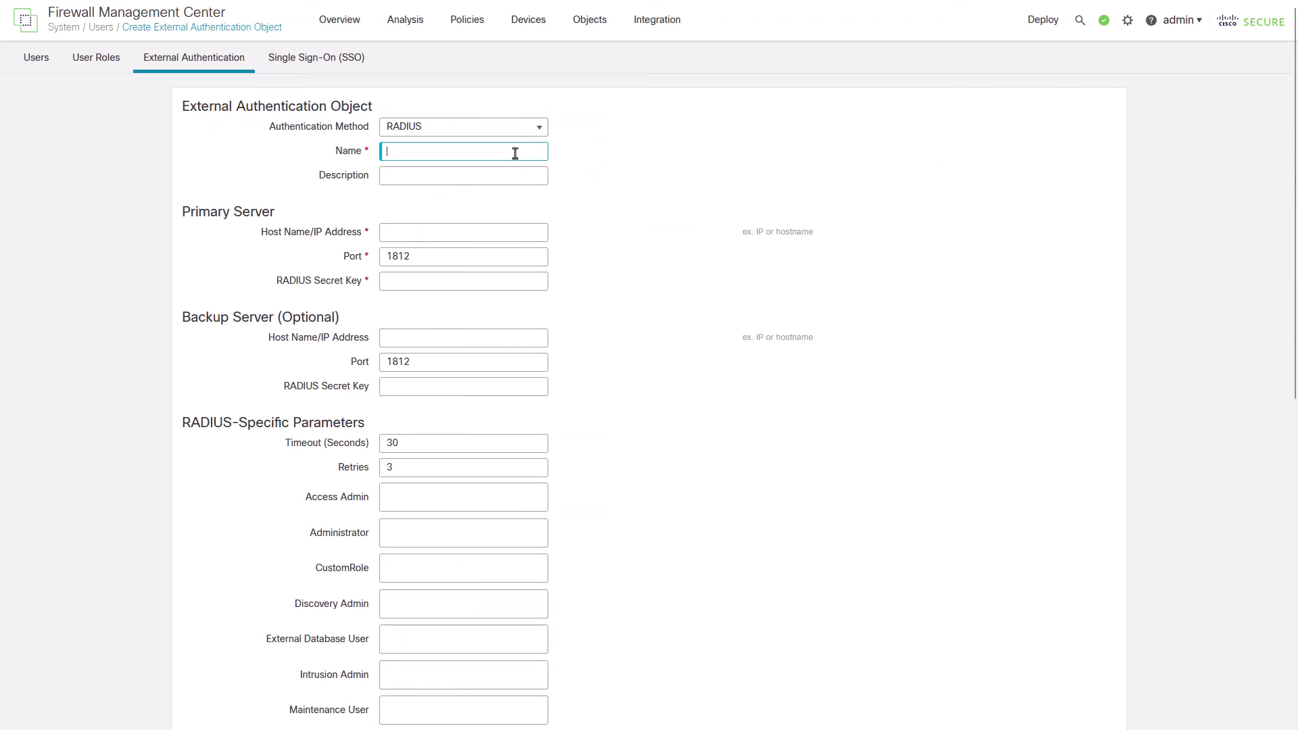
pyautogui.write('ISE-RADIUS')
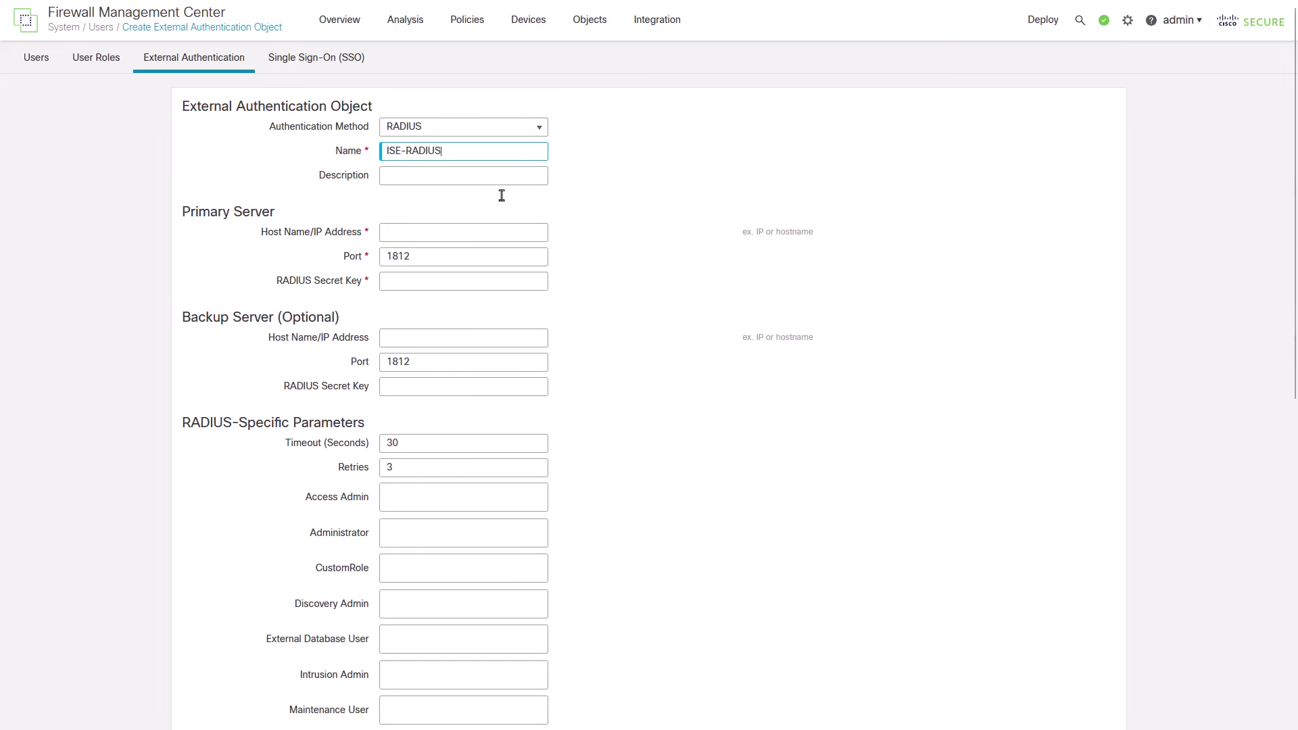
# Step: Set the primary server to 192.168.192.90 and select the RADIUS Secret Key field
pyautogui.click(486, 232)
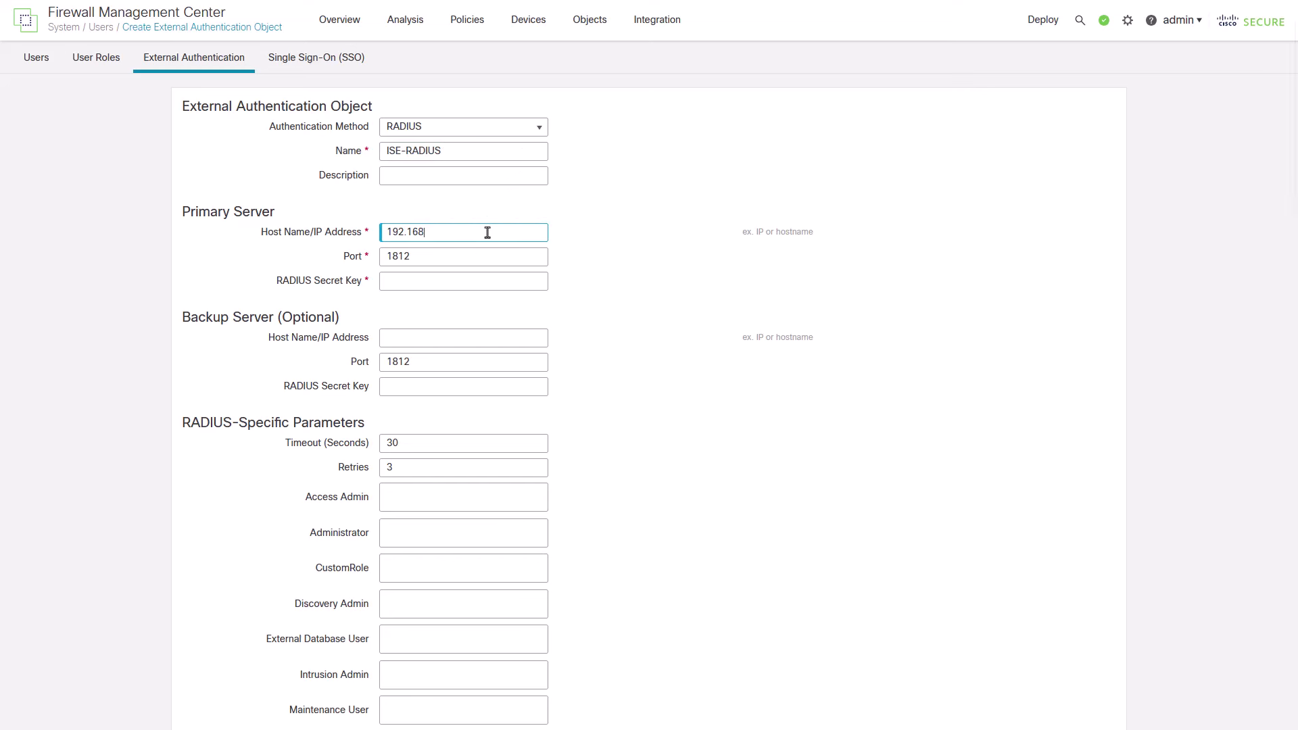
pyautogui.write('92.90')
pyautogui.click(483, 279)
# Step: Enter the shared secret and map Class=Administrator to Administrator and Class=ReadOnly to Security Analyst (Read Only)
pyautogui.write('123')
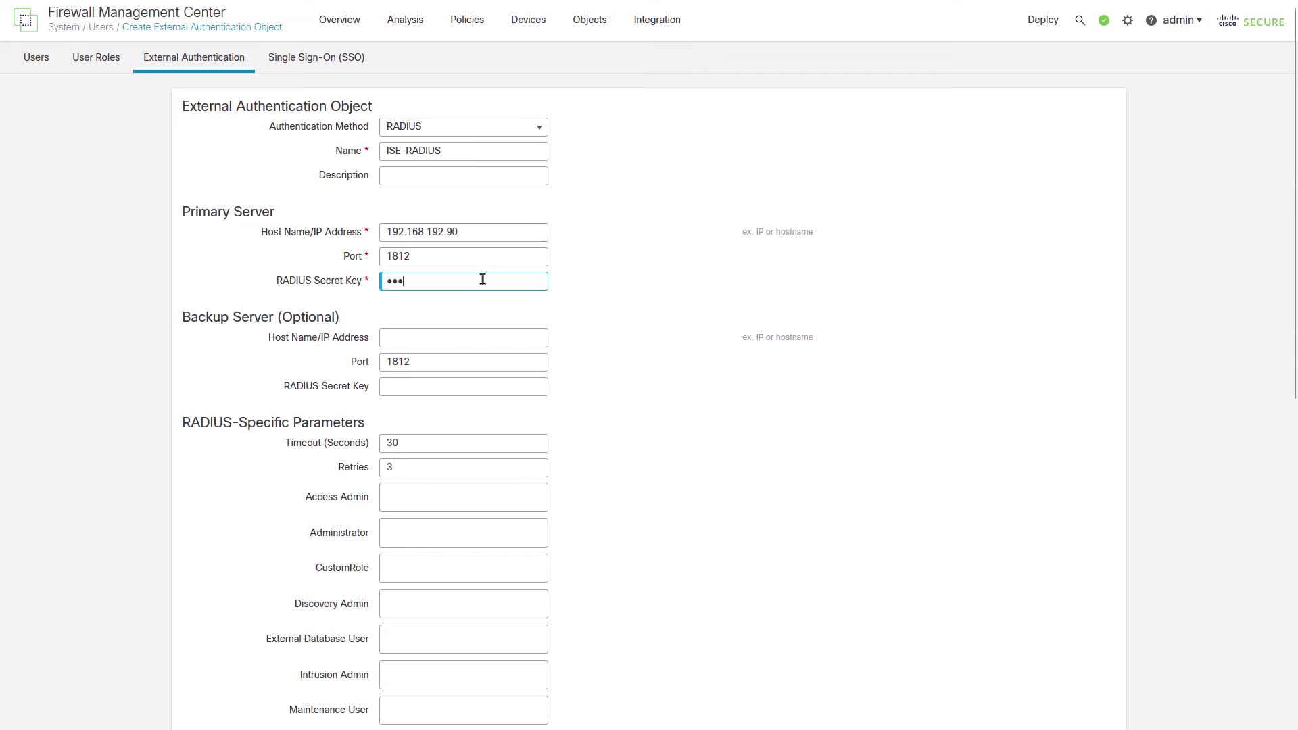
pyautogui.write('456')
pyautogui.scroll(-4, 466, 440)
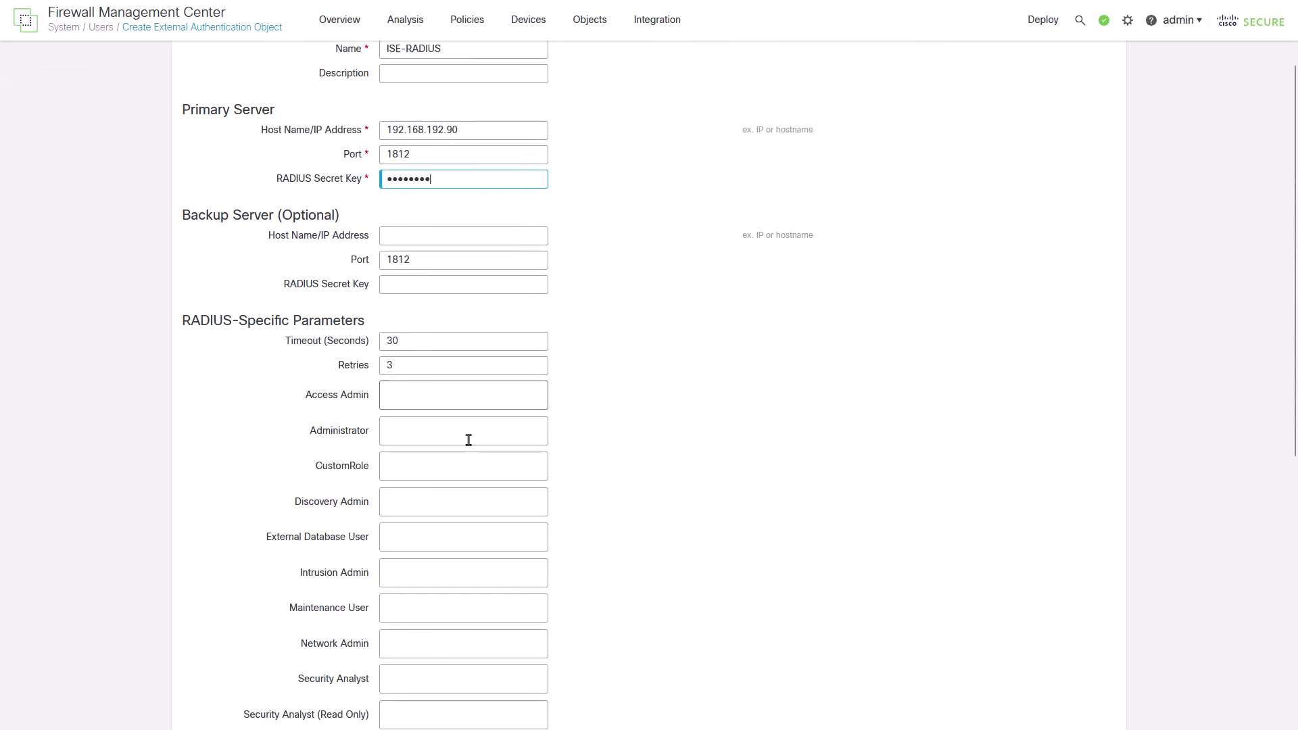
pyautogui.click(484, 302)
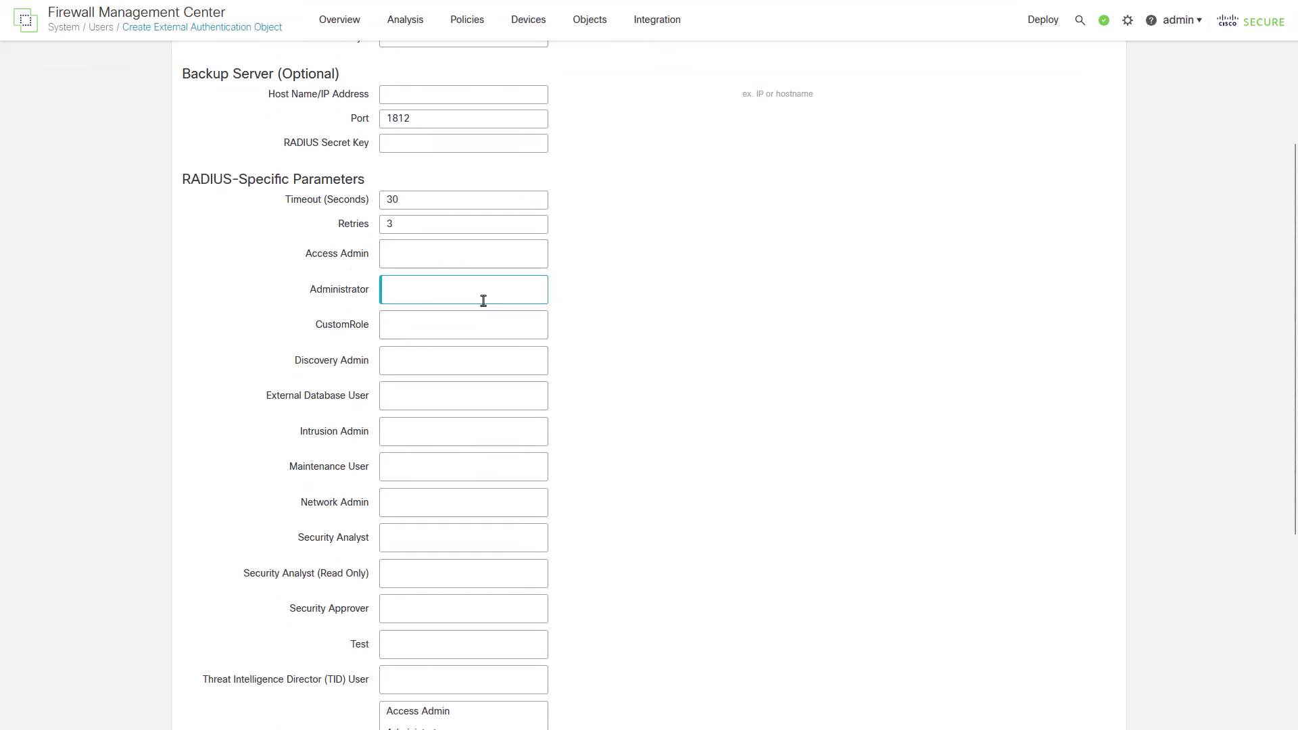
pyautogui.write('Class=')
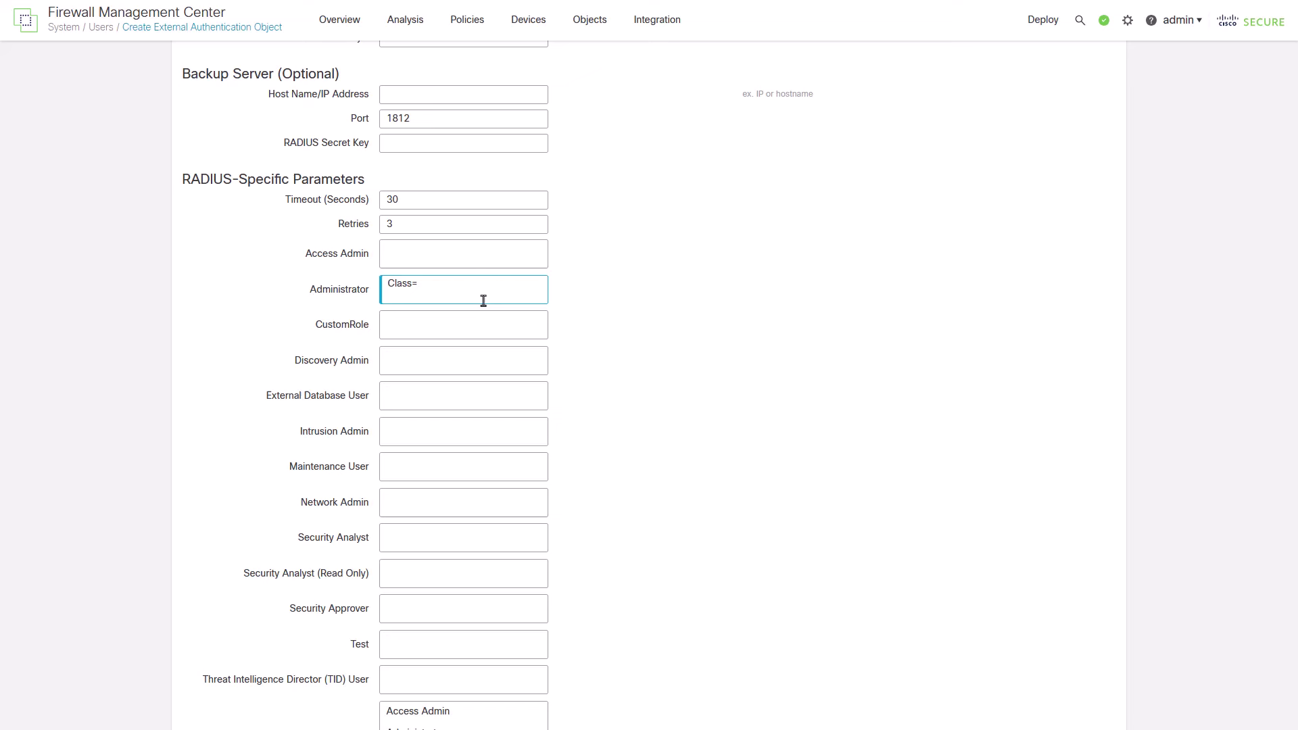
pyautogui.write('Administrator')
pyautogui.click(419, 571)
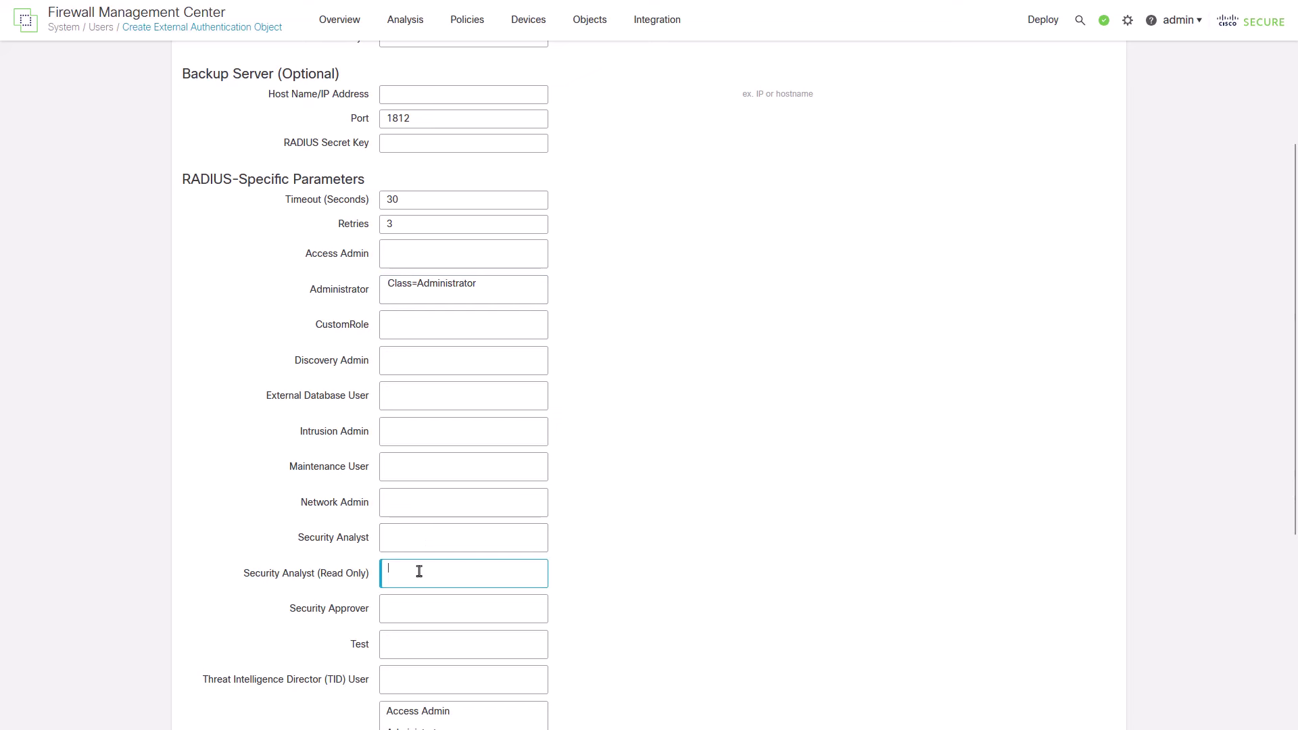
pyautogui.write('Class=ReadOn')
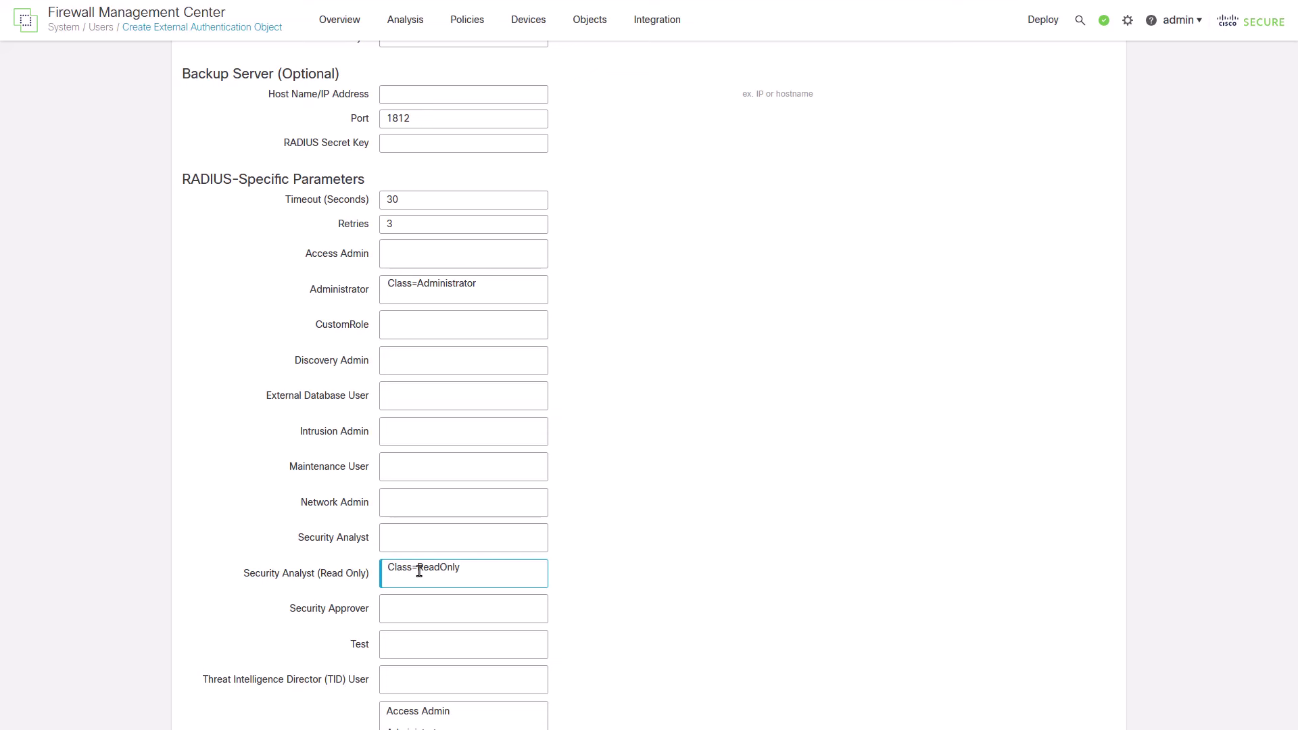
pyautogui.write('ly')
# Step: Add firewall_admin to the Administrator CLI Access User List
pyautogui.scroll(-5, 419, 571)
pyautogui.click(404, 541)
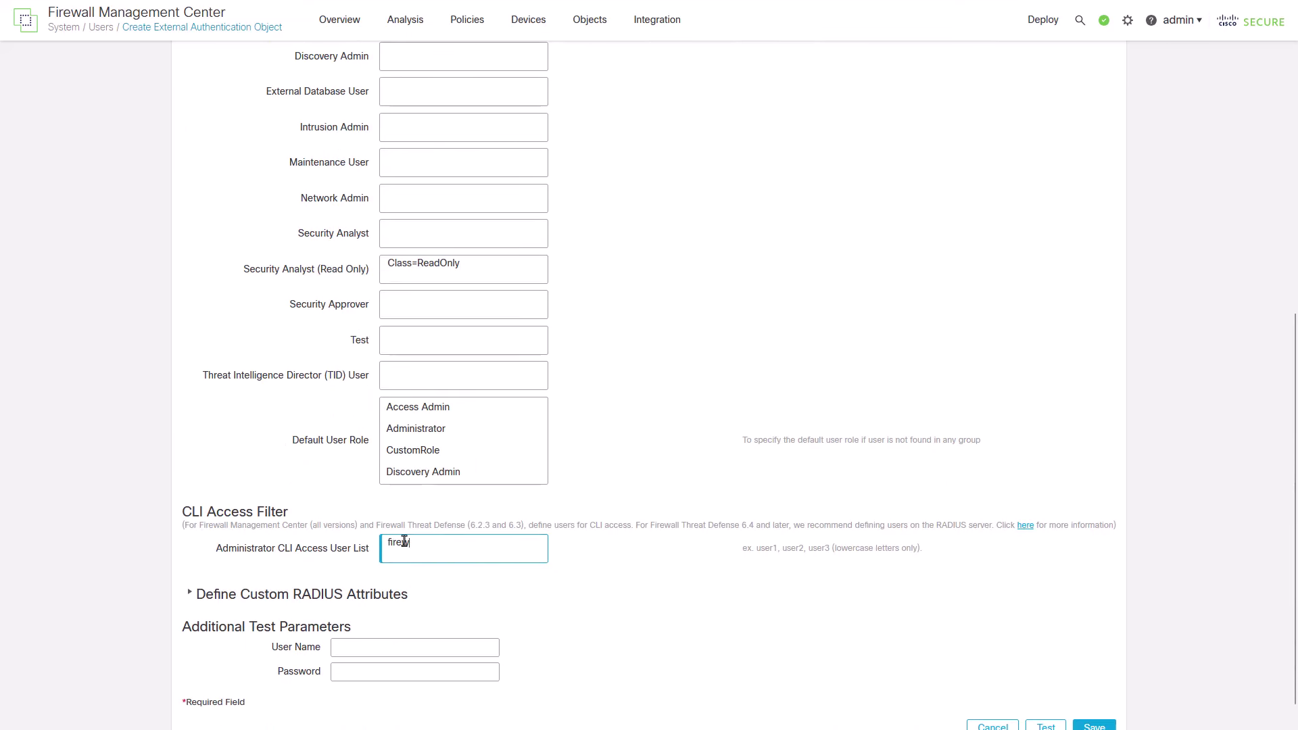
pyautogui.write('firewall_admin')
pyautogui.moveTo(203, 528); pyautogui.dragTo(632, 526)
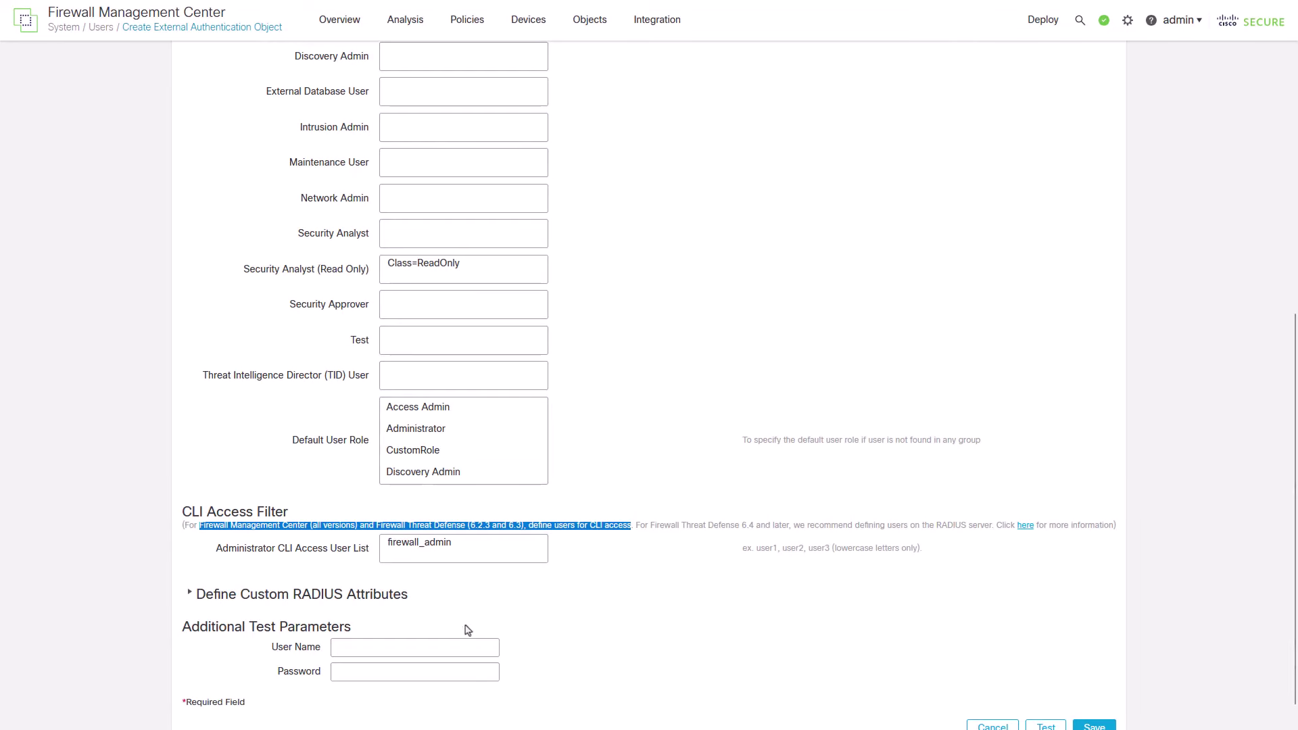
pyautogui.scroll(-1, 445, 646)
# Step: Run the ISE-RADIUS test with user name firewall_admin and its password
pyautogui.click(431, 619)
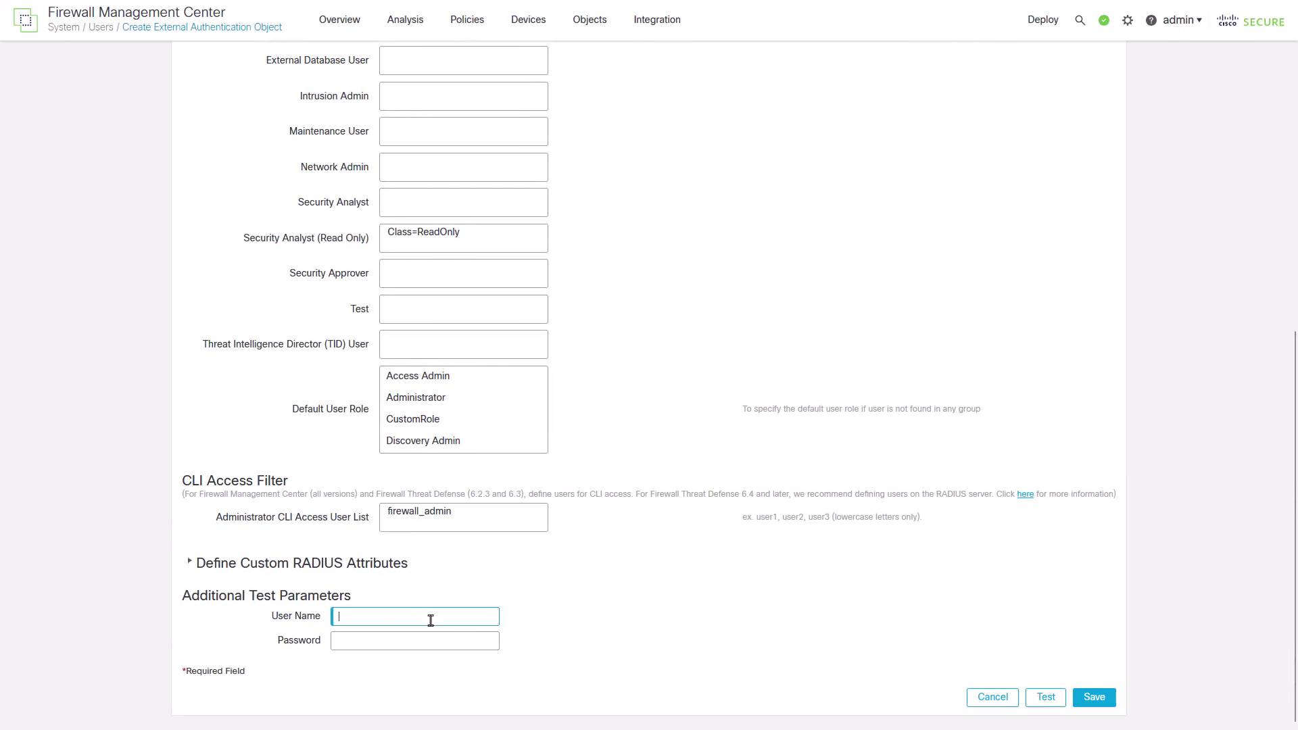
pyautogui.write('firewall')
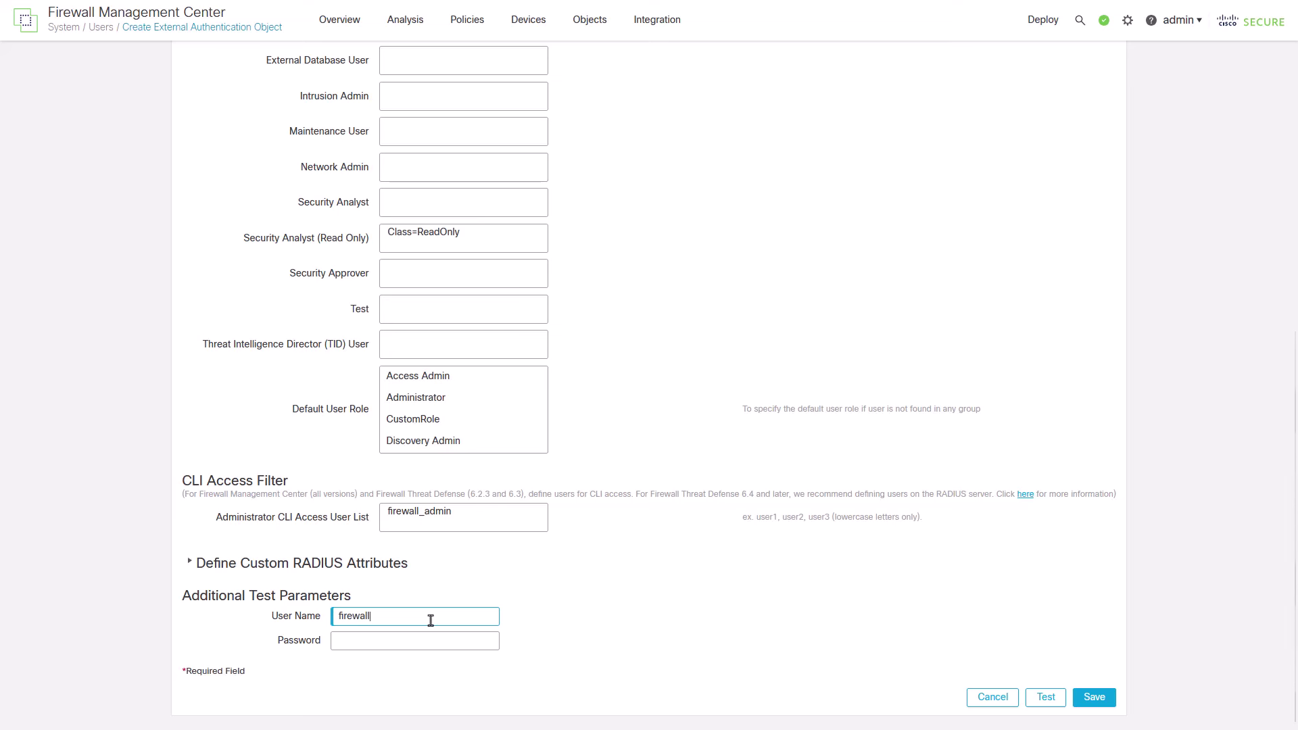
pyautogui.write('_admin')
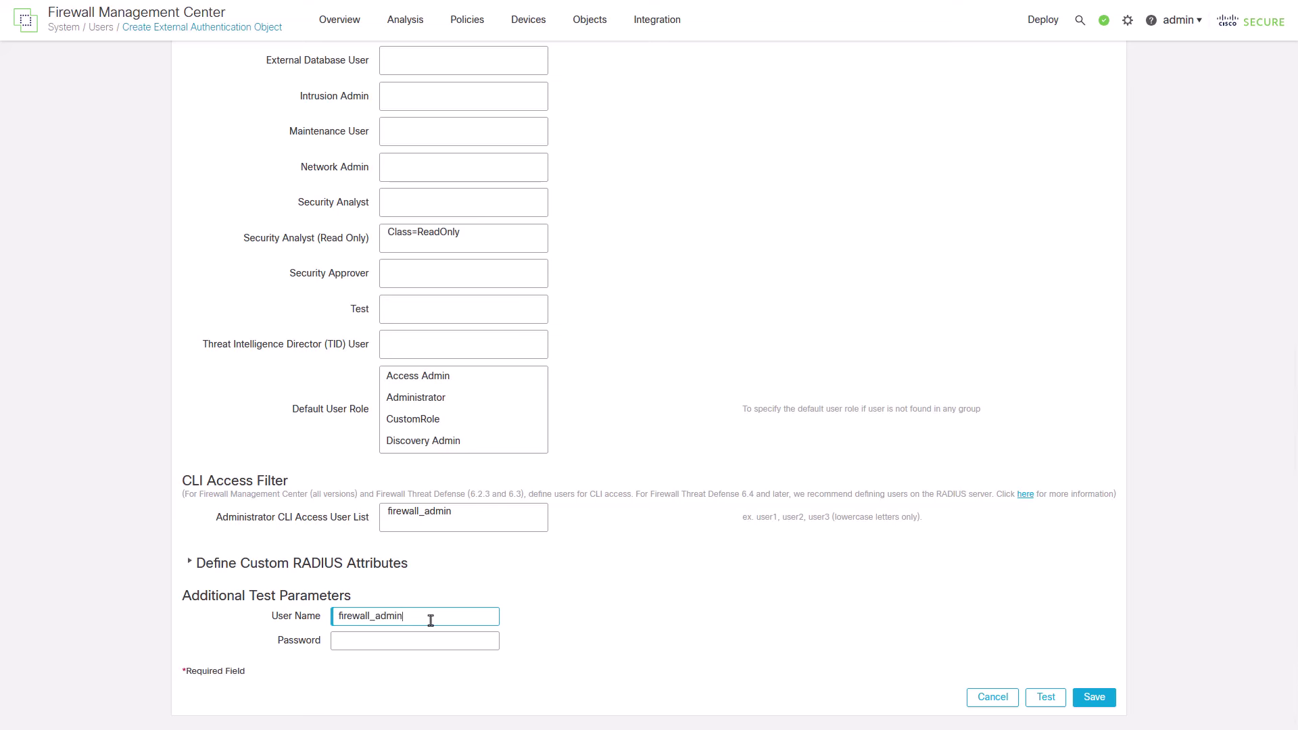
pyautogui.press('Tab')
pyautogui.write('••')
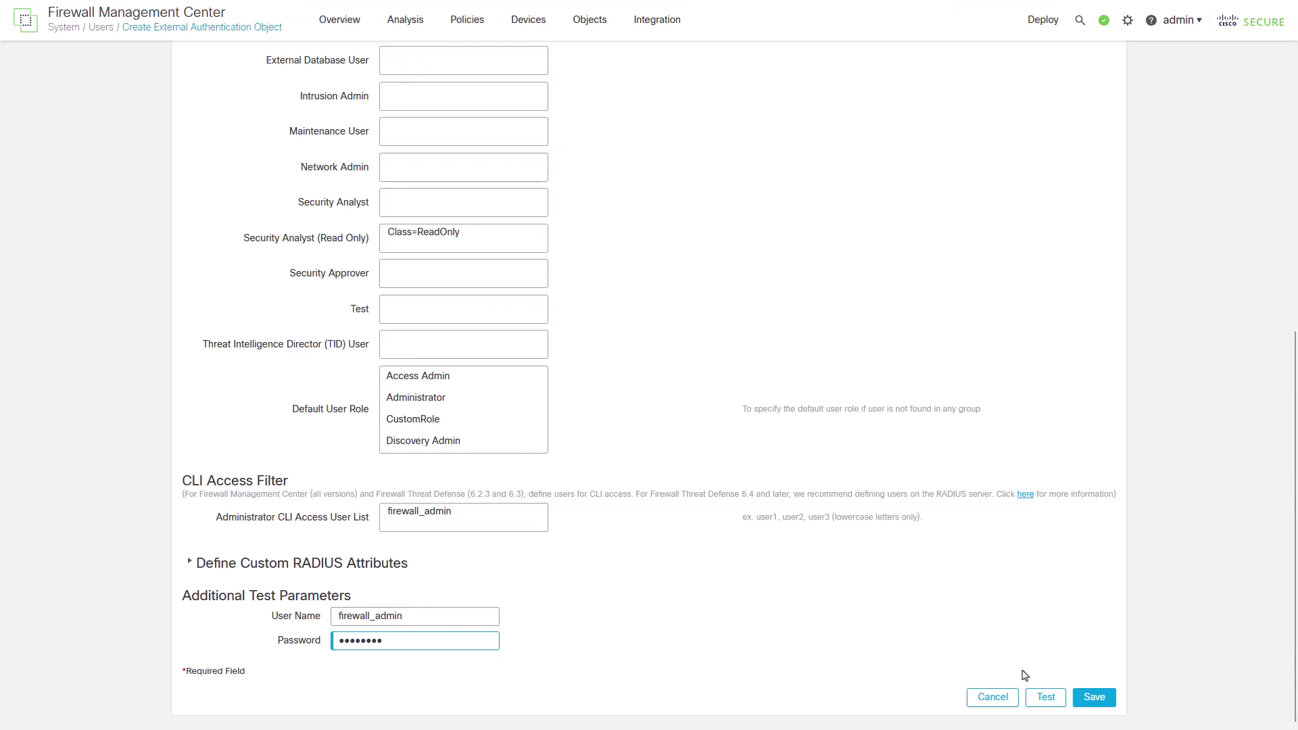
pyautogui.click(1045, 699)
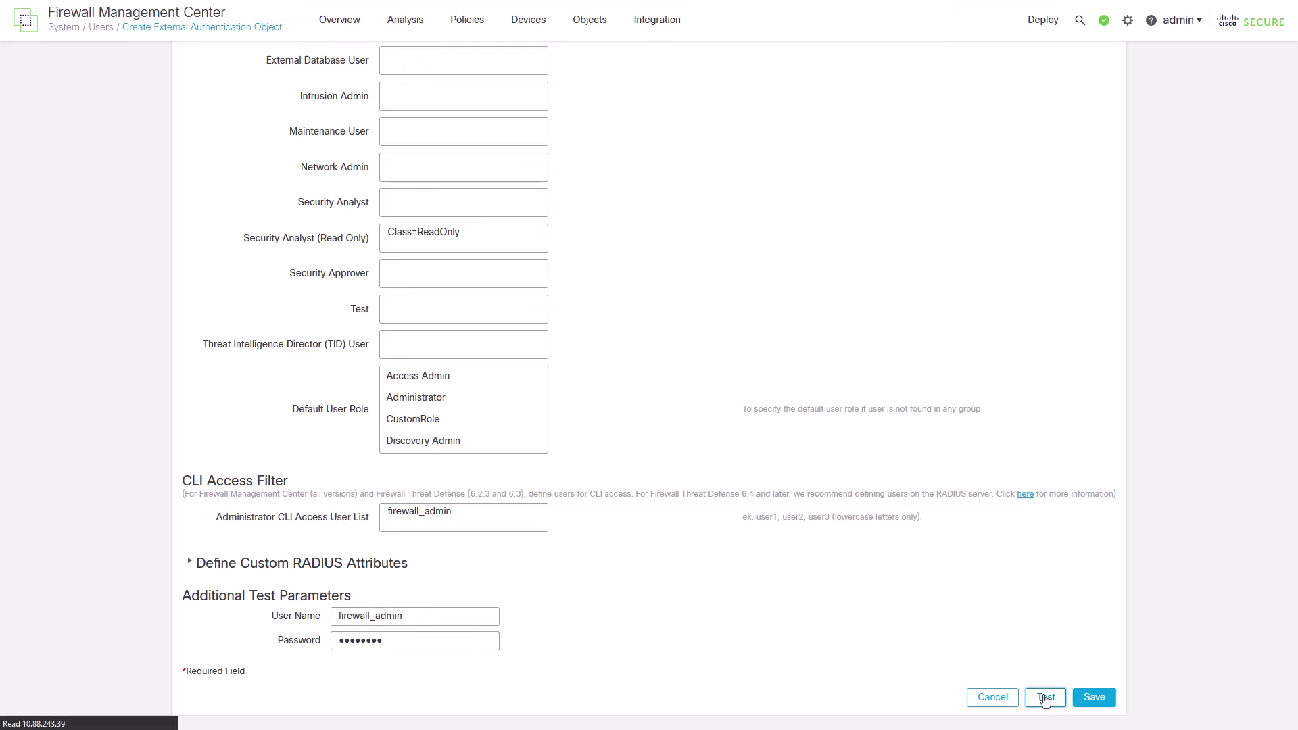
pyautogui.scroll(-10, 1047, 667)
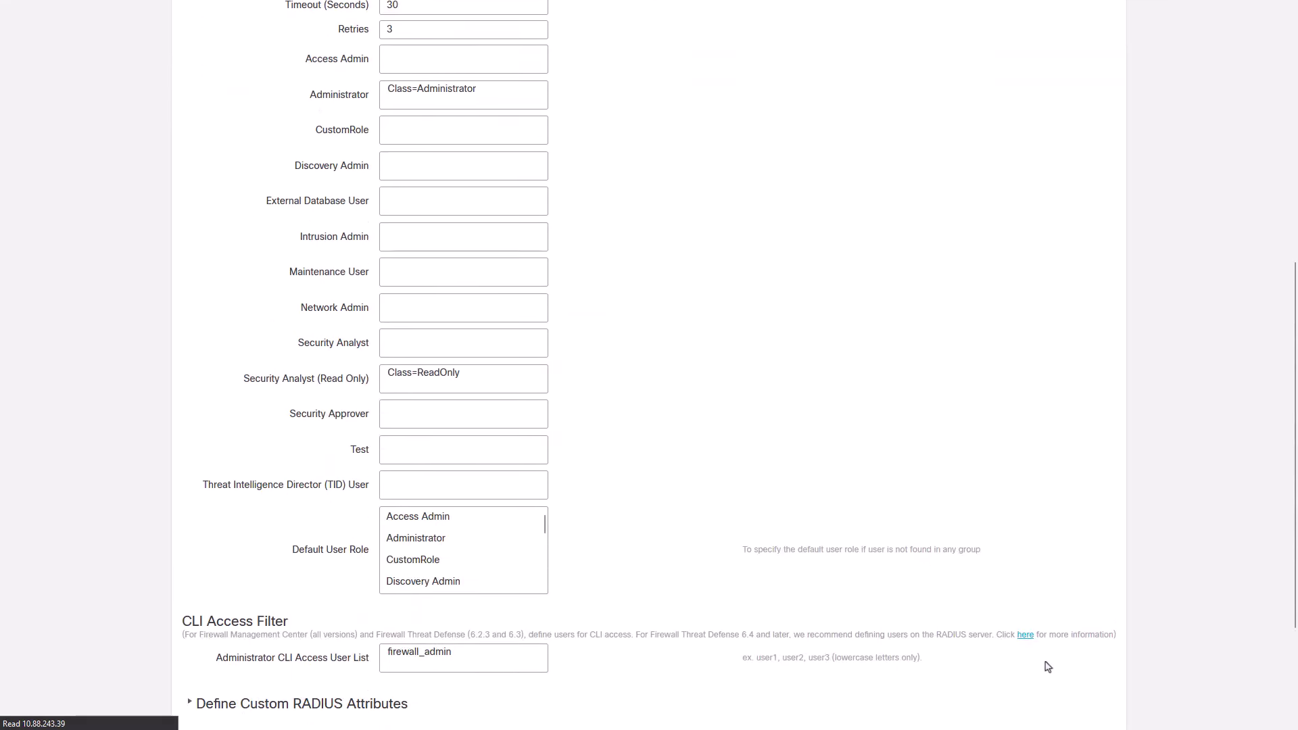
# Step: Save ISE-RADIUS, set Shell Authentication to Enabled (ISE-RADIUS), and save and apply the changes
pyautogui.click(1093, 700)
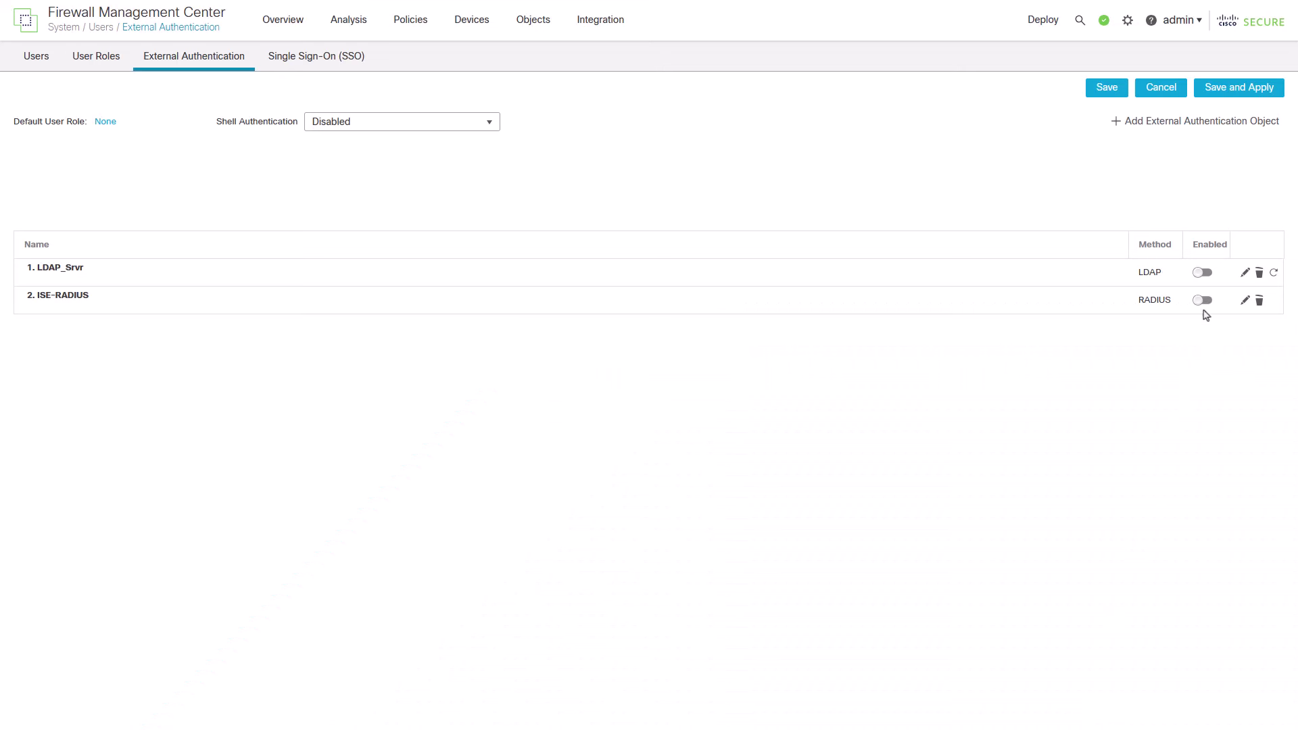
pyautogui.click(480, 122)
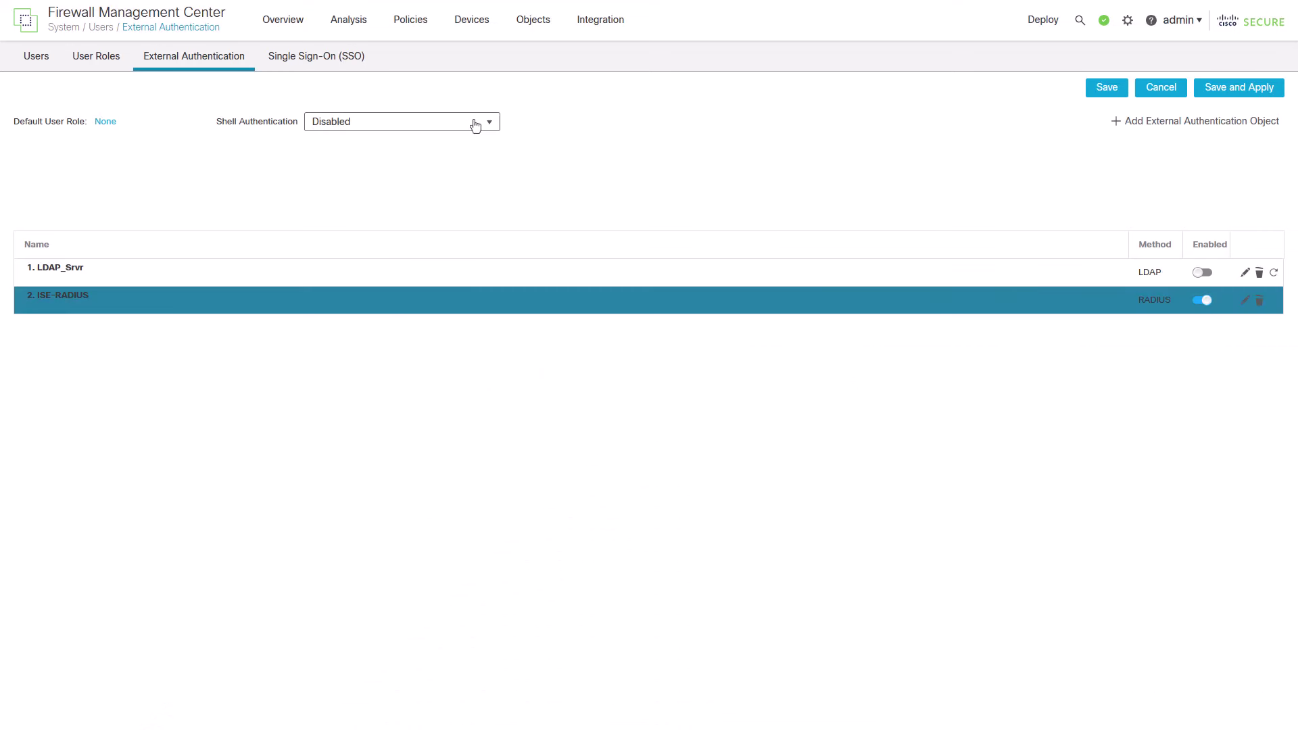
pyautogui.click(468, 164)
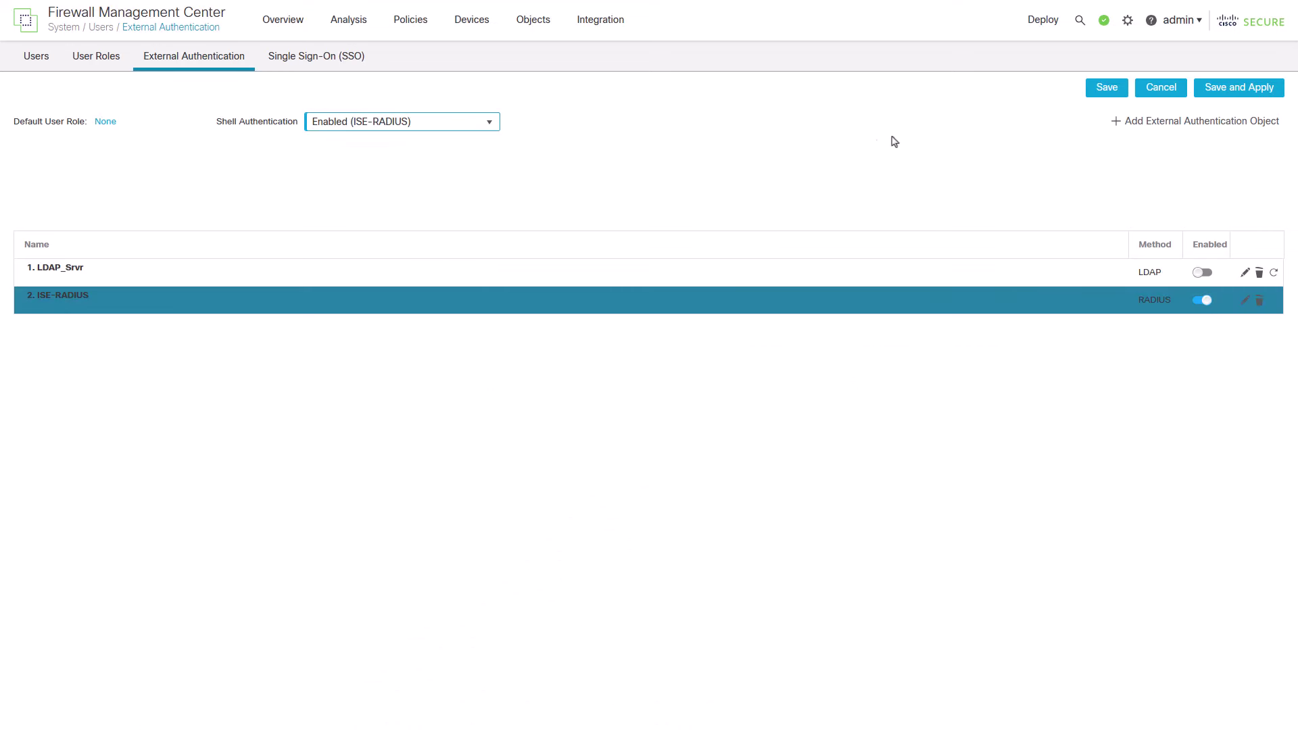
pyautogui.click(1227, 91)
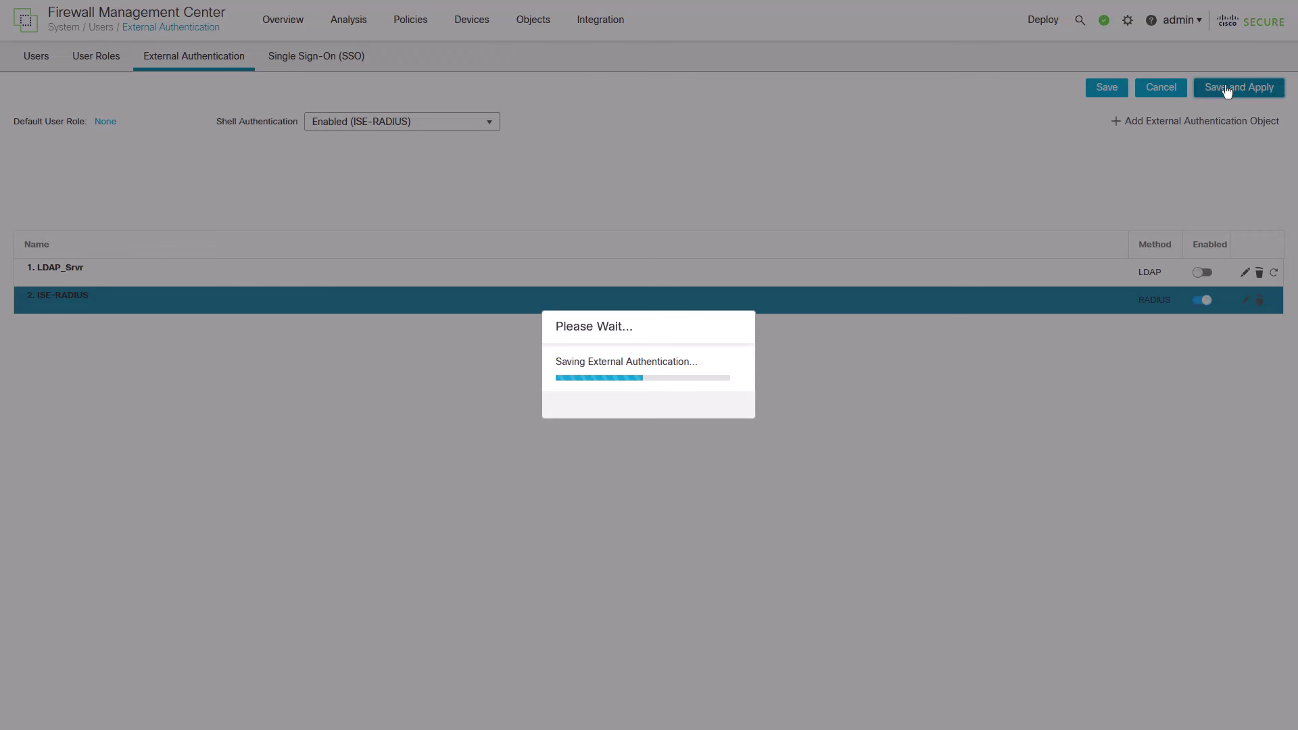
pyautogui.click(729, 409)
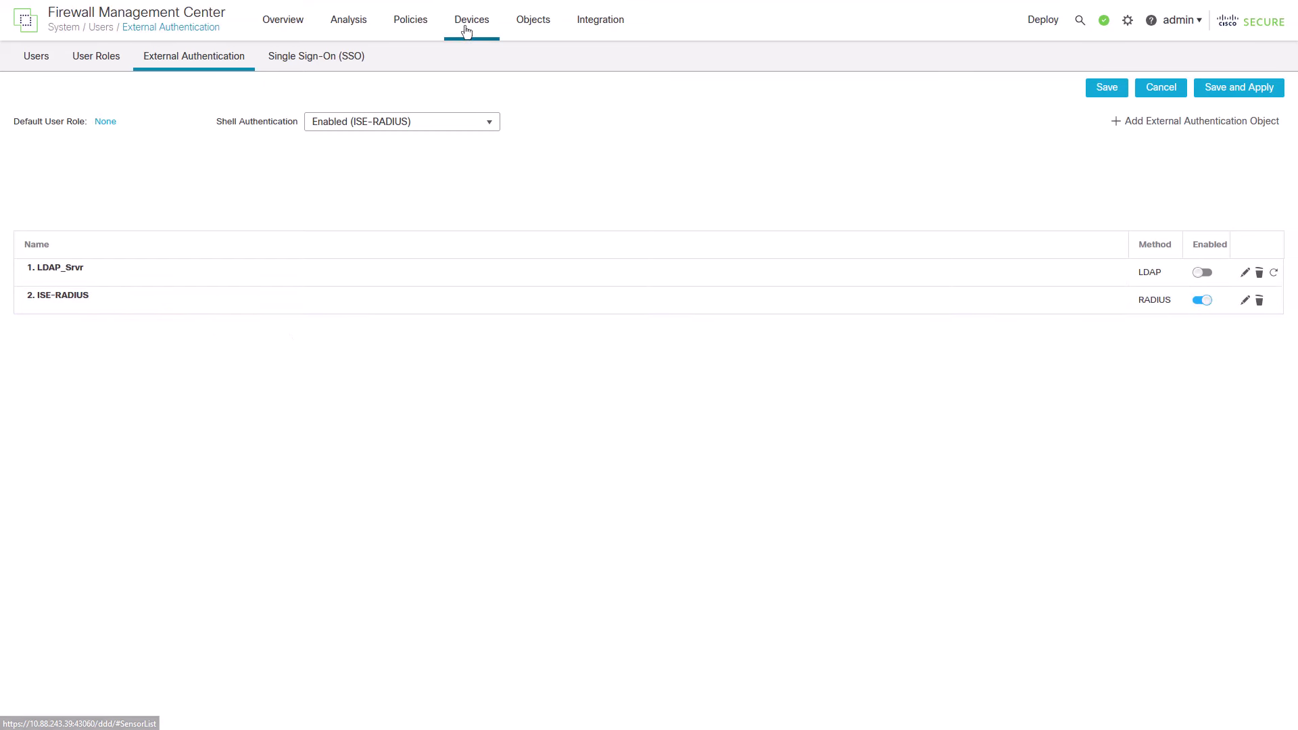
# Step: Turn on ISE-RADIUS under External Authentication in the FTD Policy platform settings and save
pyautogui.moveTo(466, 23)
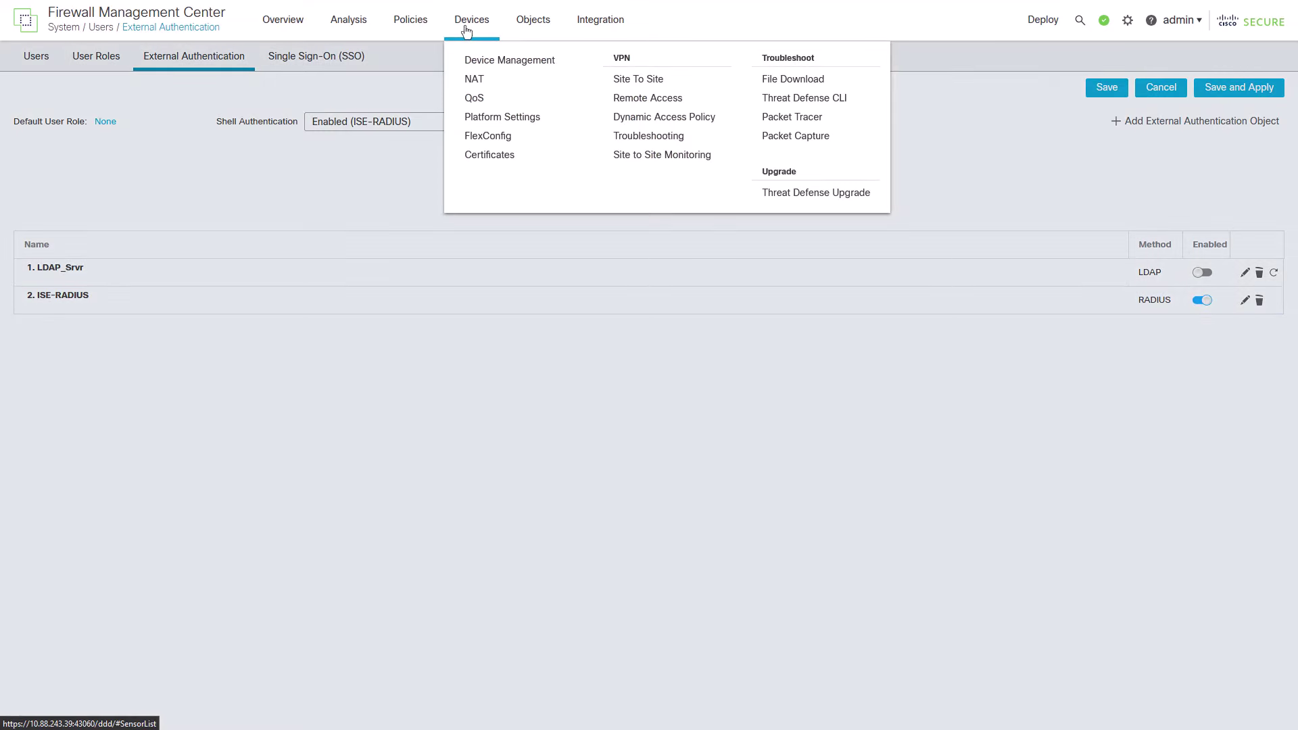
pyautogui.click(501, 118)
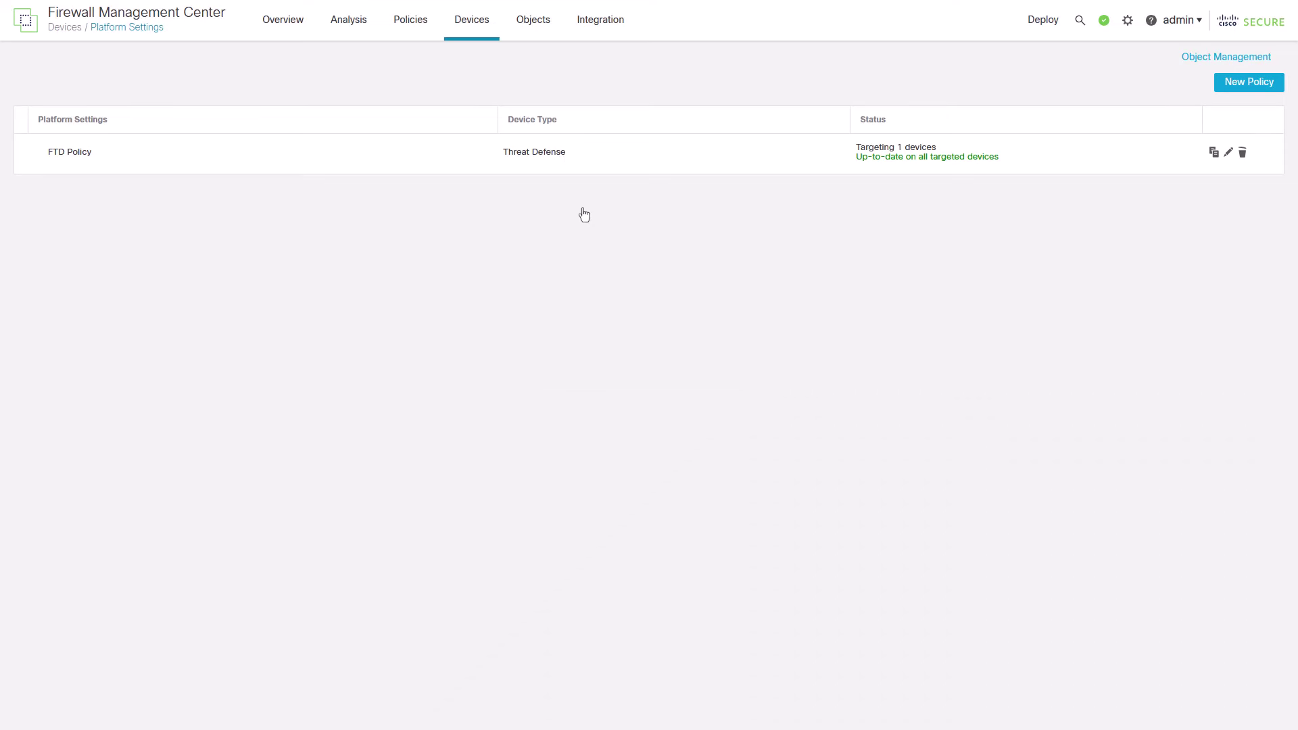
pyautogui.click(1227, 154)
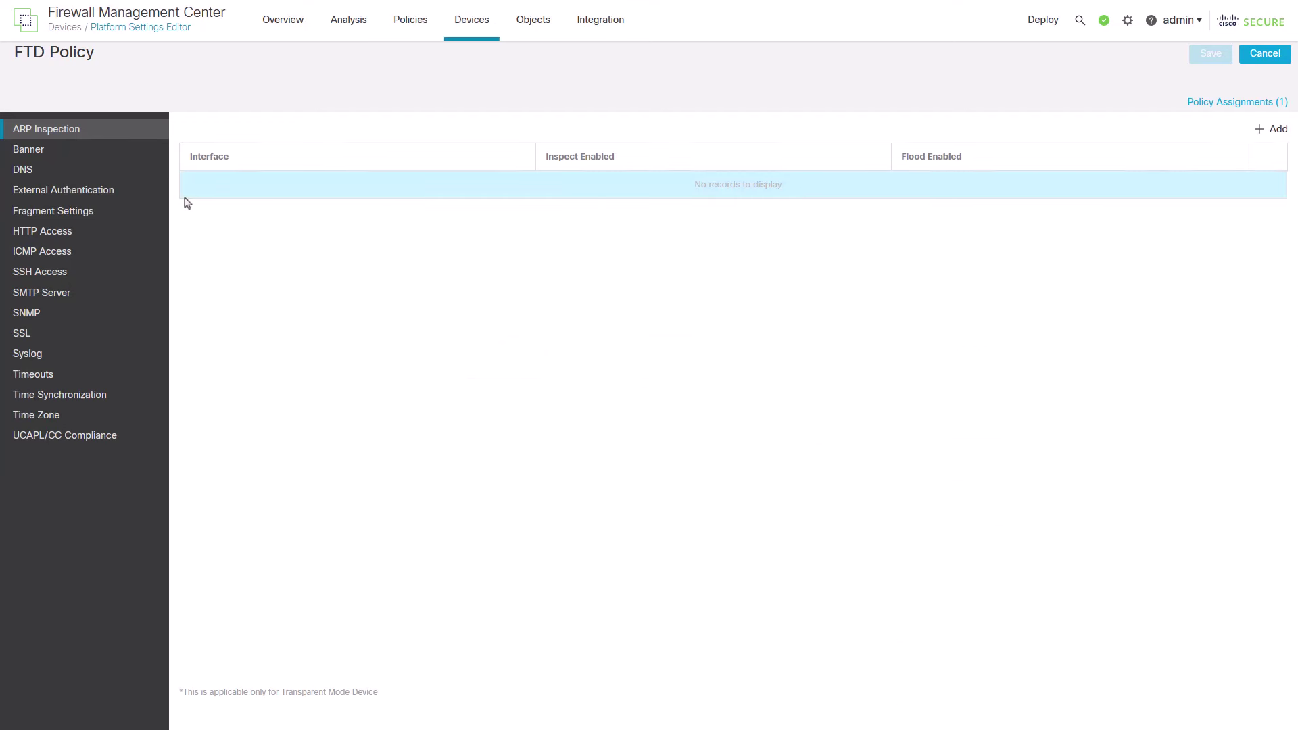
pyautogui.click(88, 196)
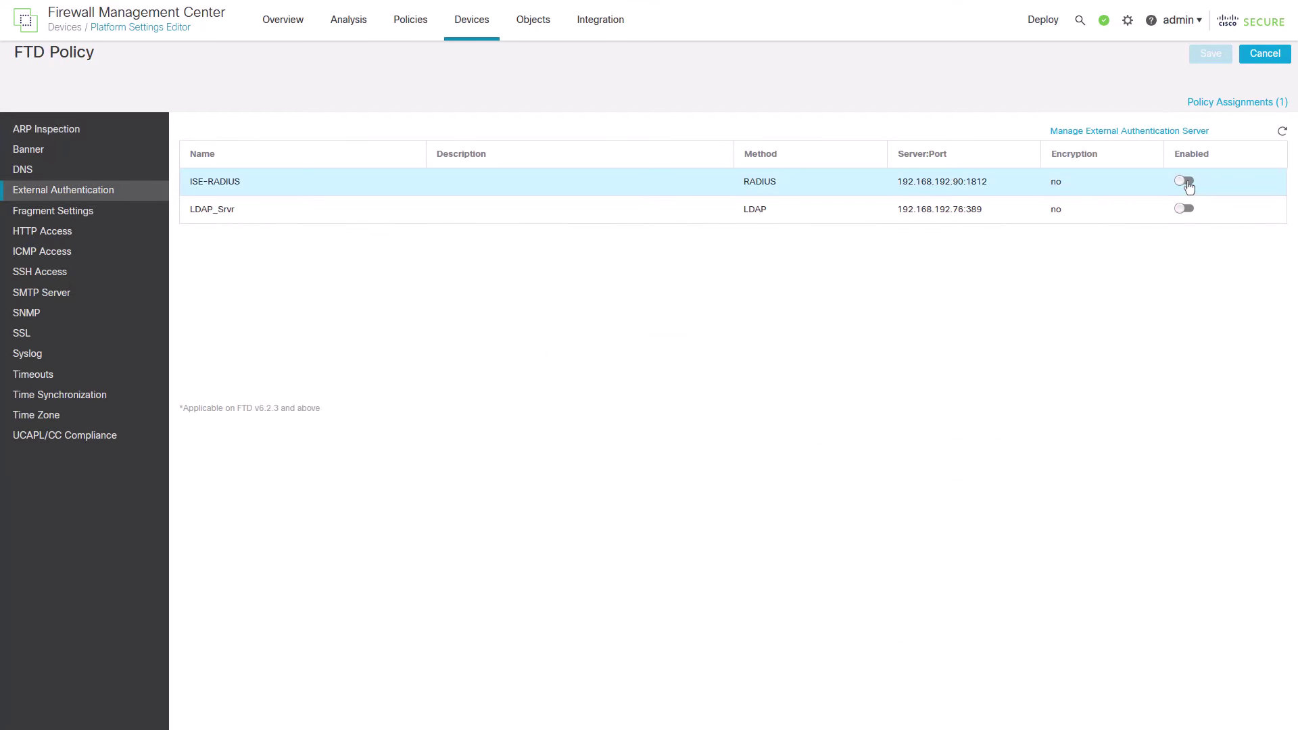
pyautogui.click(1185, 181)
pyautogui.click(1210, 56)
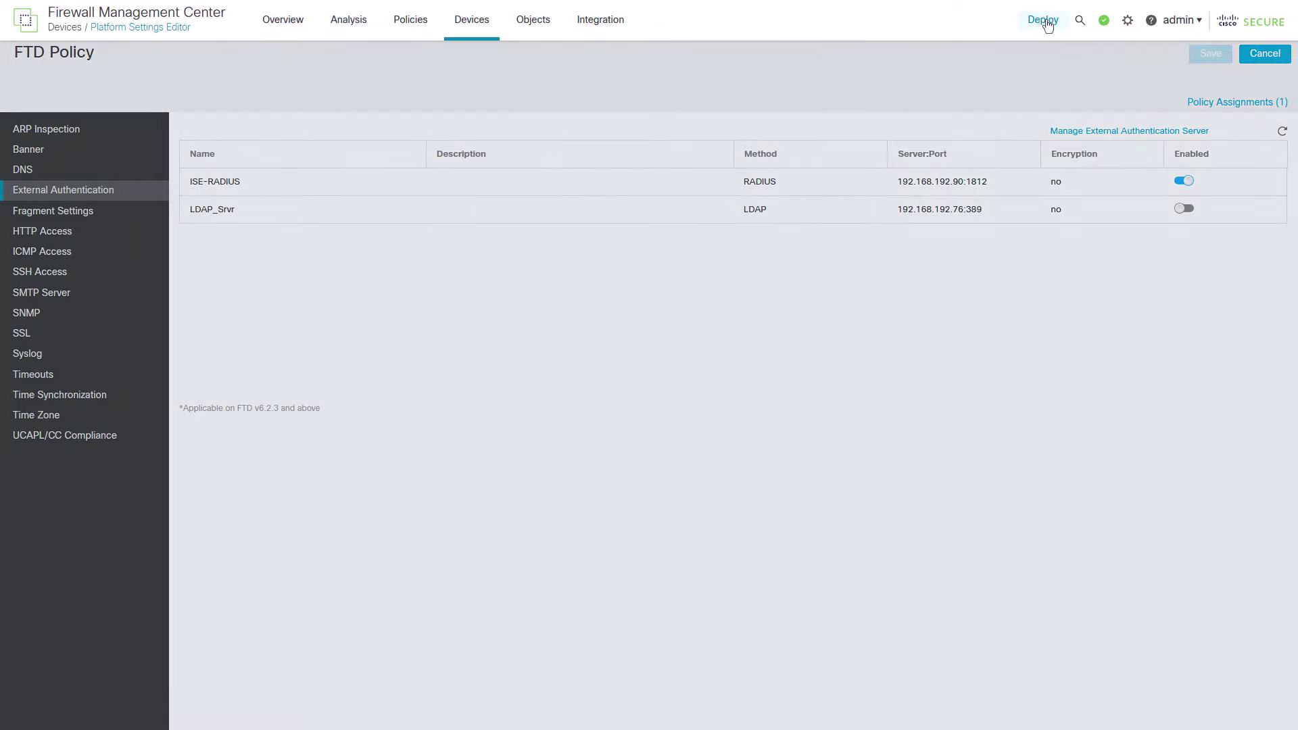
# Step: Deploy the pending changes to the vFTD_Main device from the deployment list
pyautogui.click(1047, 26)
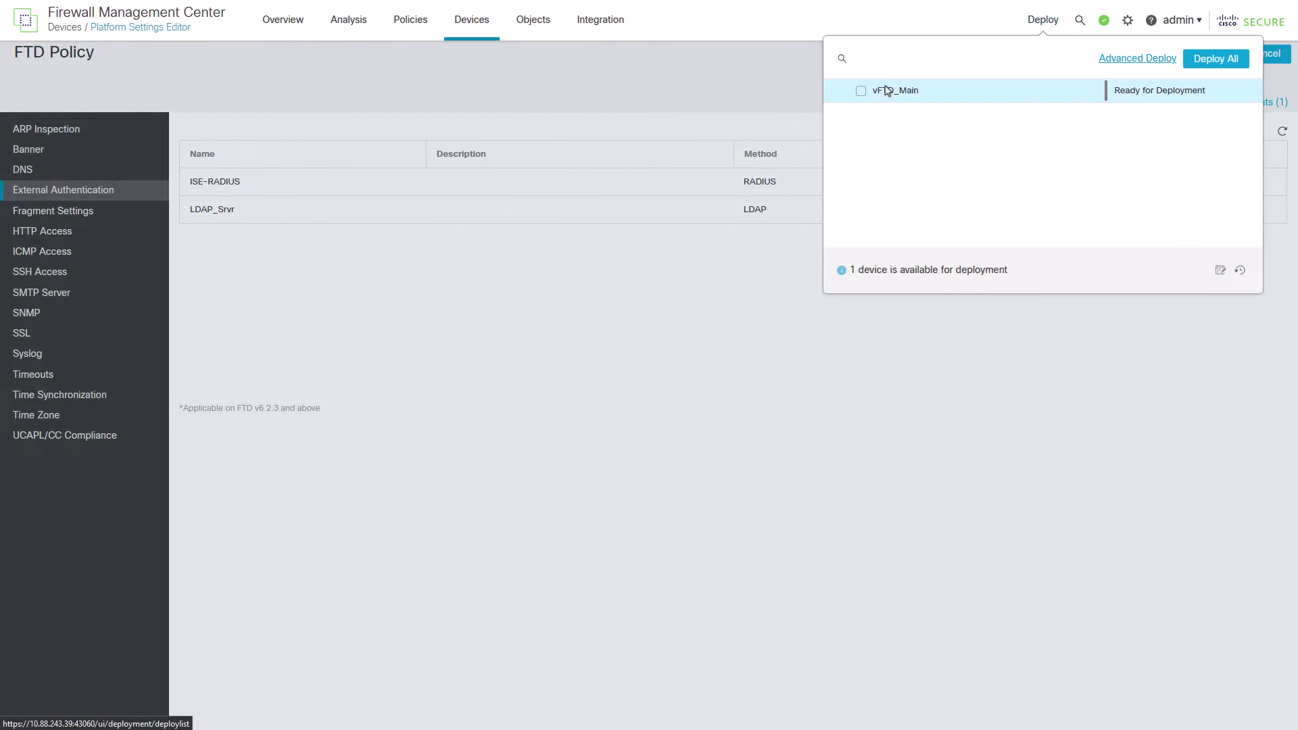
pyautogui.click(860, 90)
pyautogui.click(1197, 66)
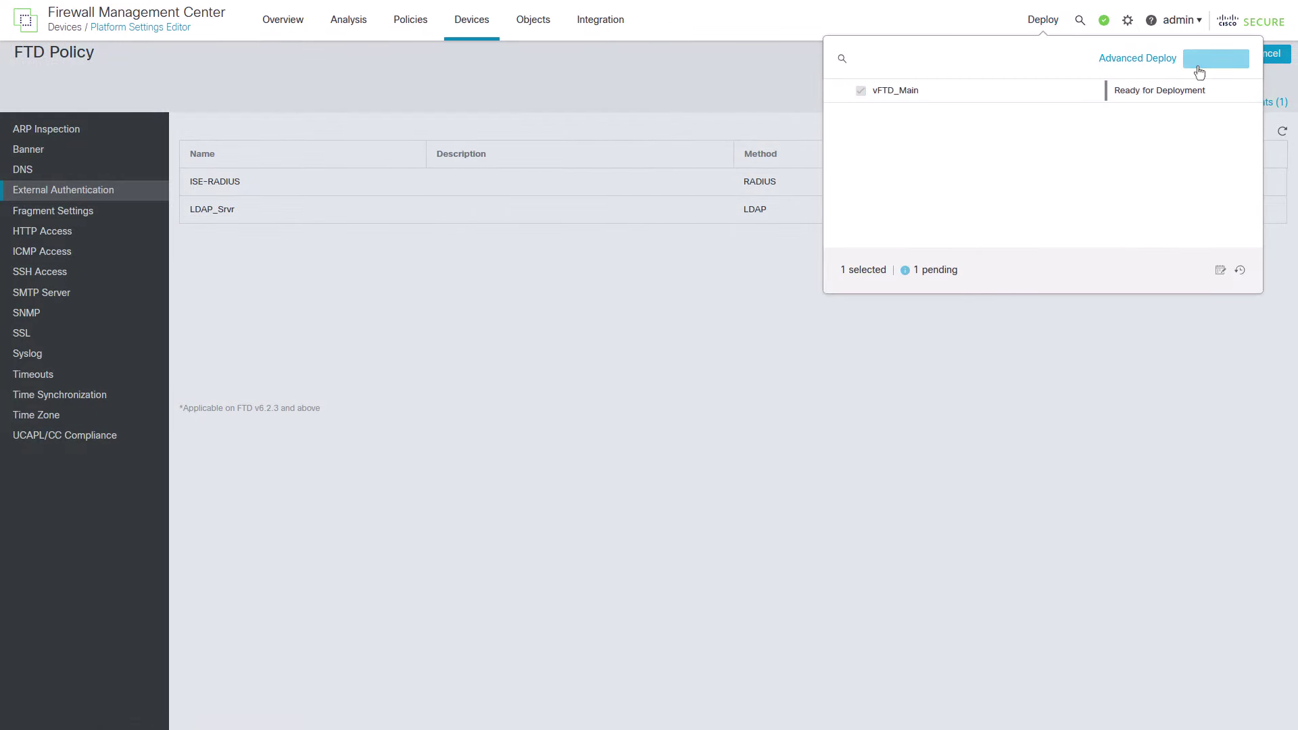